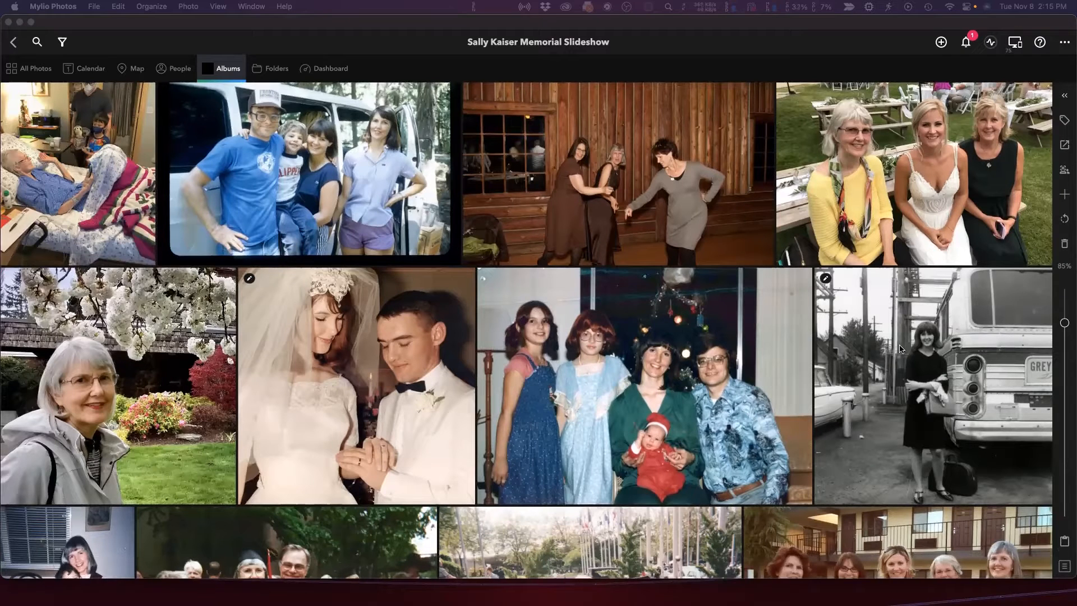
# Look over the photos in the memorial slideshow album and return to its first rows.
pyautogui.scroll(-2, 900, 348)
pyautogui.scroll(-1, 900, 349)
pyautogui.scroll(2, 900, 349)
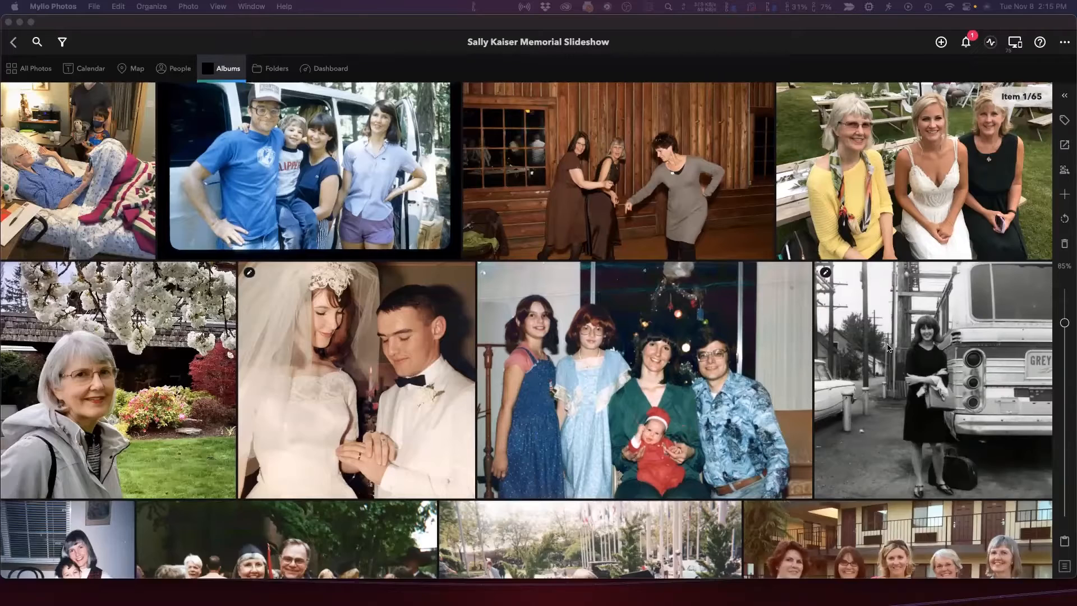
pyautogui.scroll(3, 892, 346)
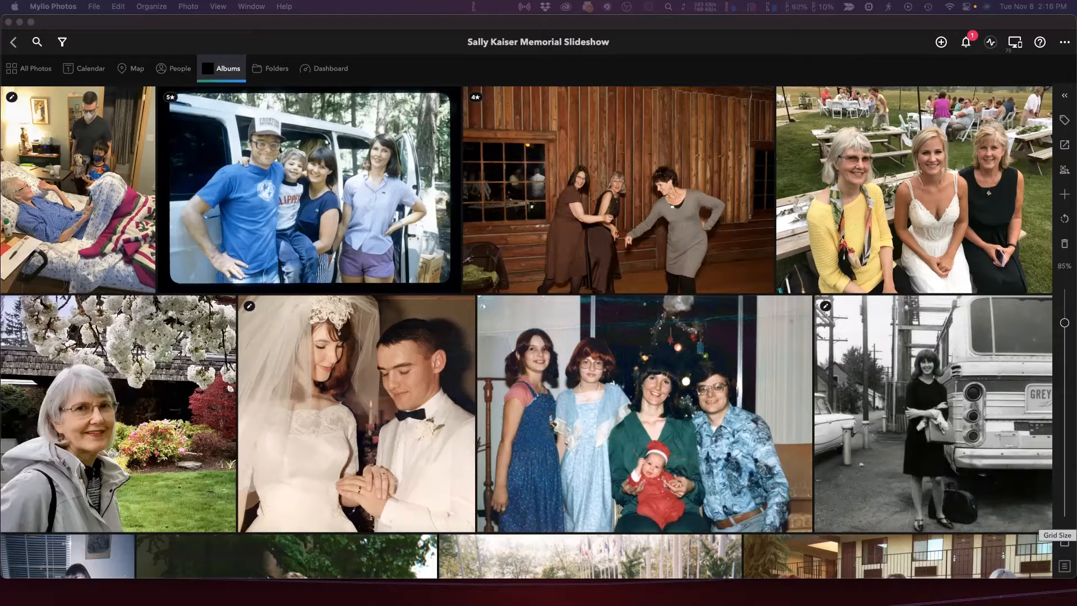
# Switch to Chrome and review the Epson FastFoto FF-680W product page down to the price and purchase options.
pyautogui.press('super+Tab')
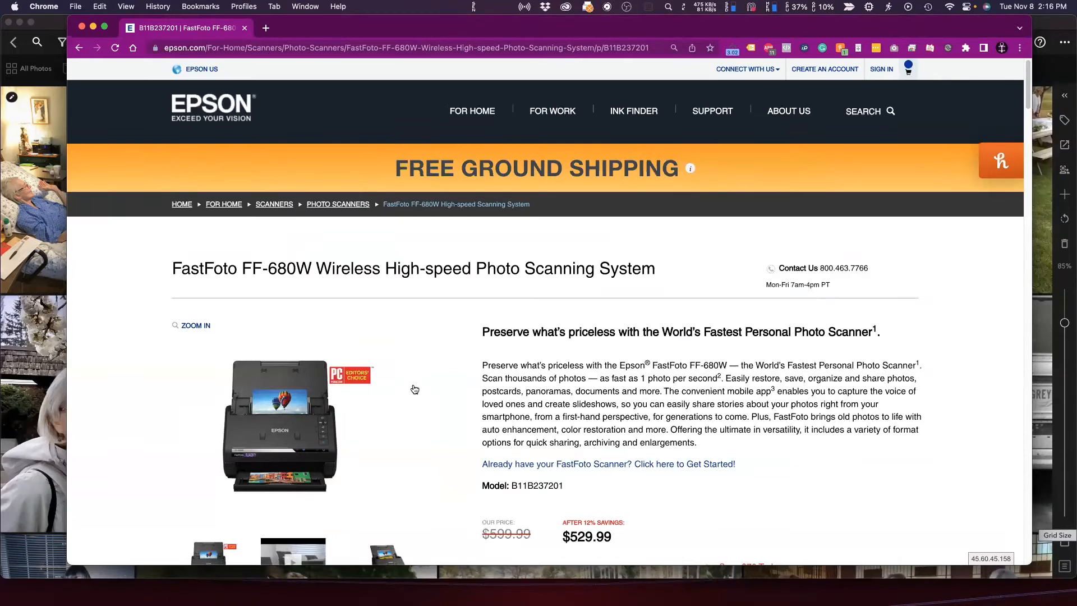
pyautogui.scroll(-2, 411, 386)
pyautogui.scroll(-1, 288, 368)
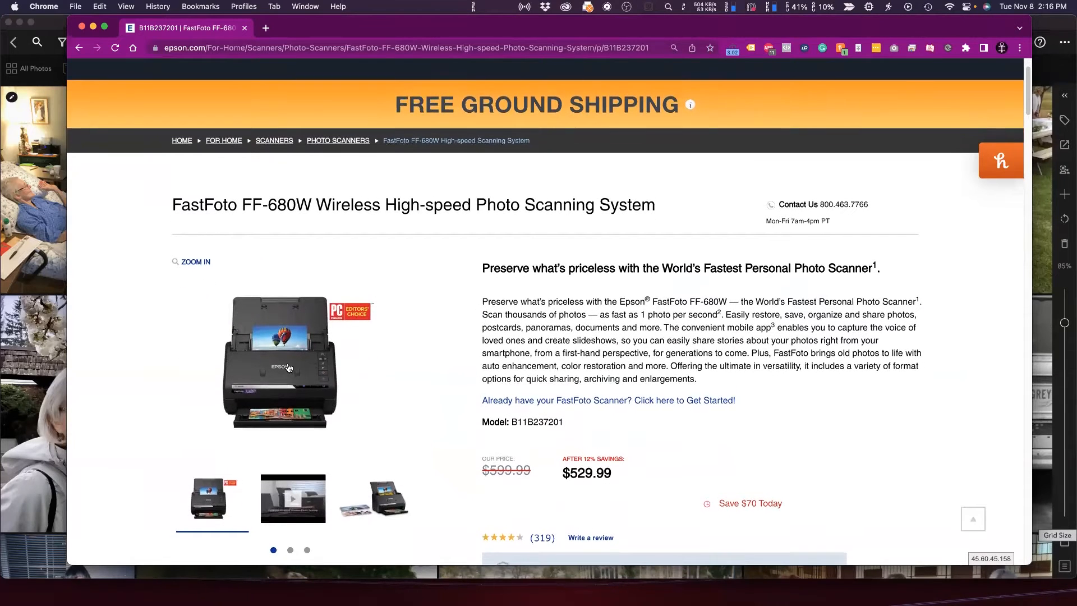
pyautogui.scroll(-3, 288, 367)
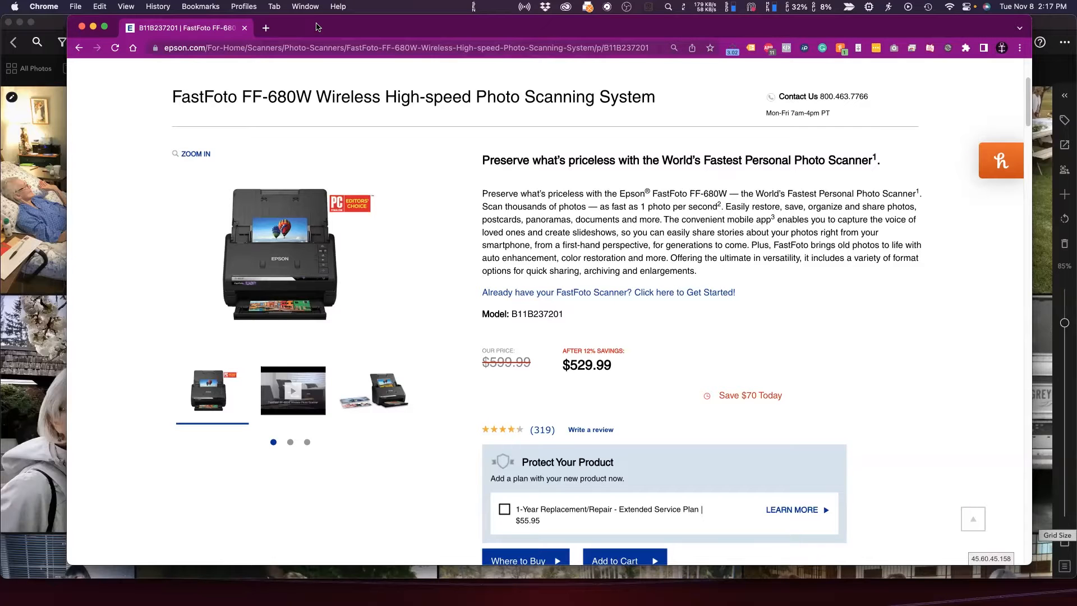
# Return to Mylio Photos and show the top level of the folder library.
pyautogui.moveTo(331, 28); pyautogui.dragTo(553, 61)
pyautogui.click(266, 69)
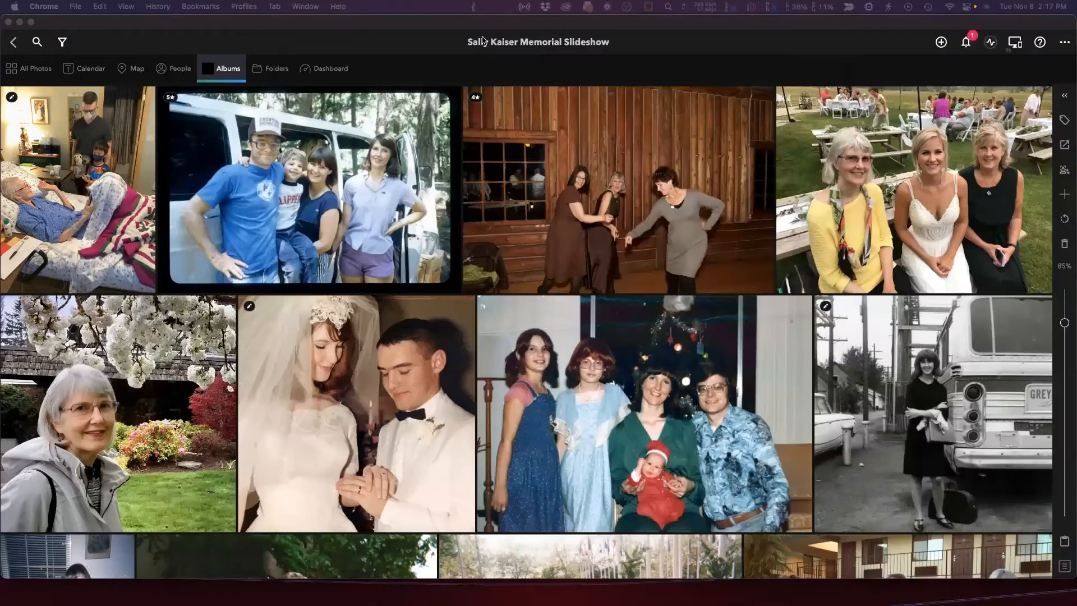
pyautogui.click(270, 72)
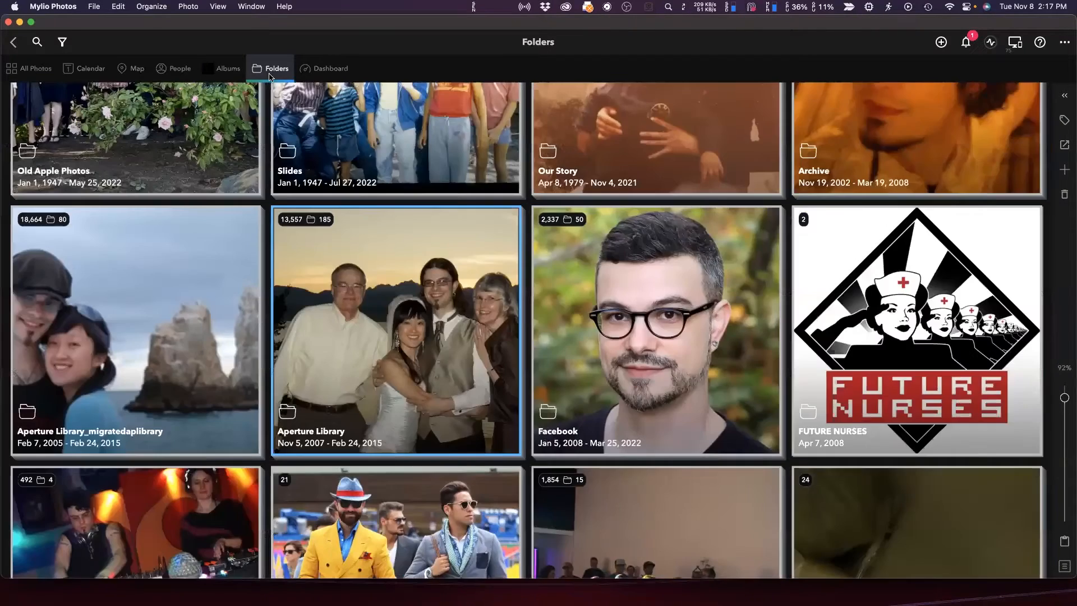
pyautogui.click(270, 75)
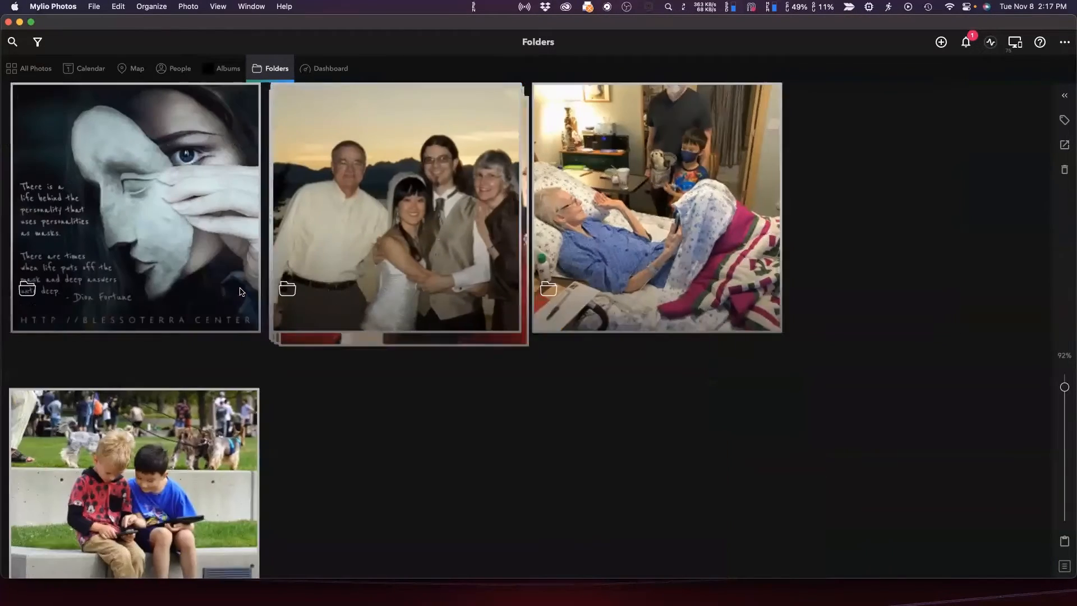
# Open the FastFoto folder inside the MacBook Pro's Pictures folder.
pyautogui.scroll(-1, 283, 342)
pyautogui.scroll(-1, 337, 334)
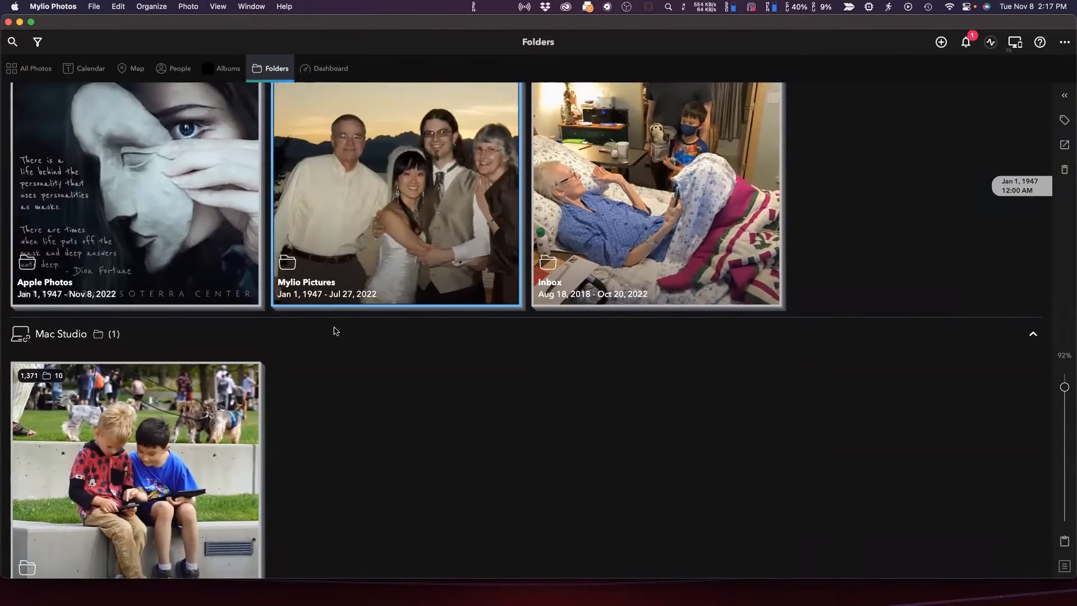
pyautogui.scroll(-5, 335, 337)
pyautogui.scroll(-4, 334, 348)
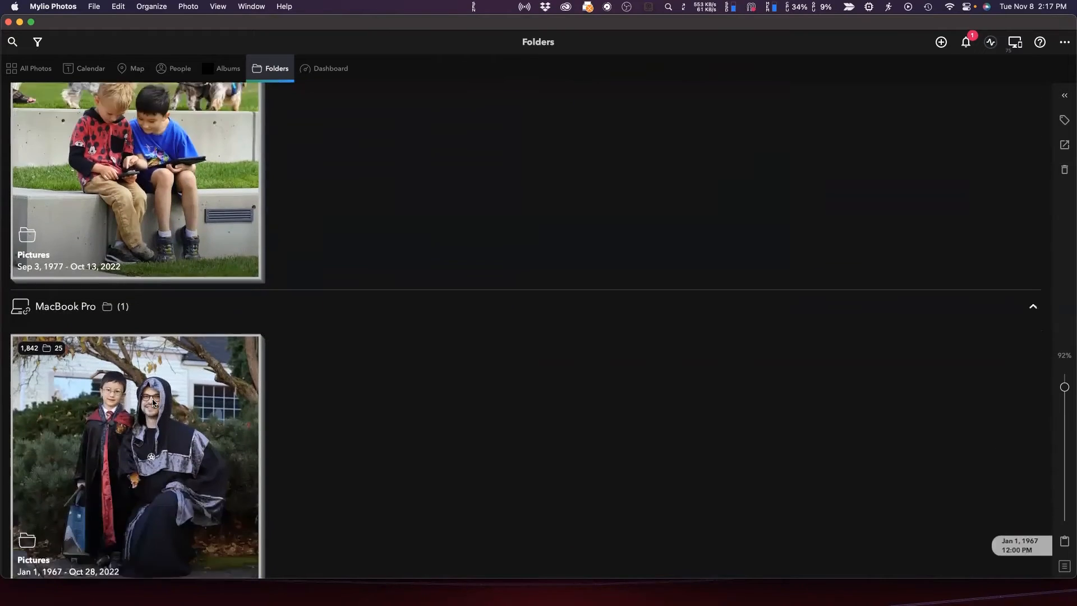
pyautogui.click(144, 405)
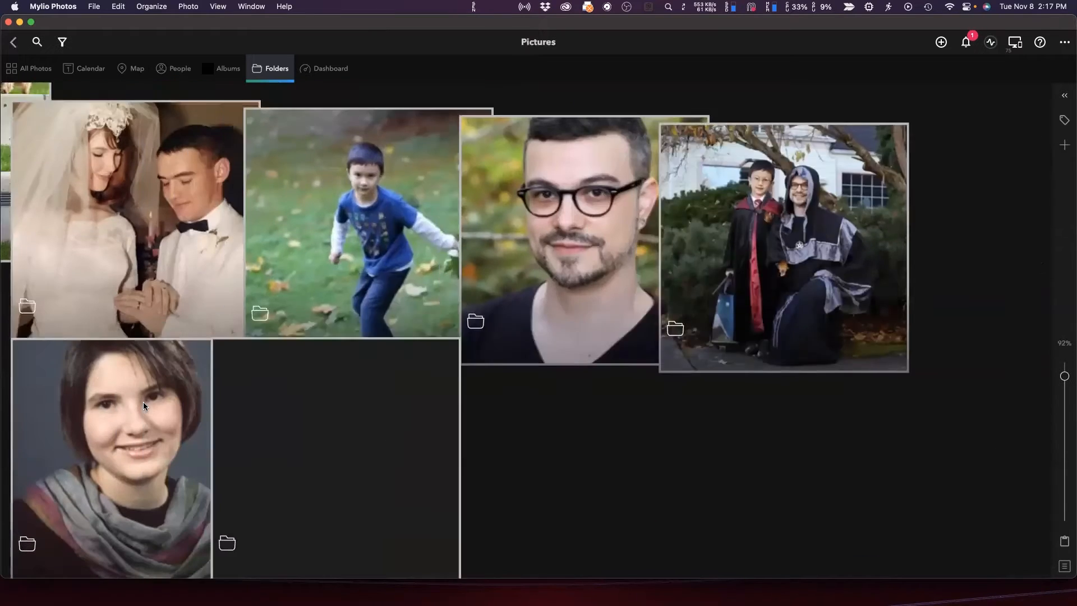
pyautogui.click(153, 226)
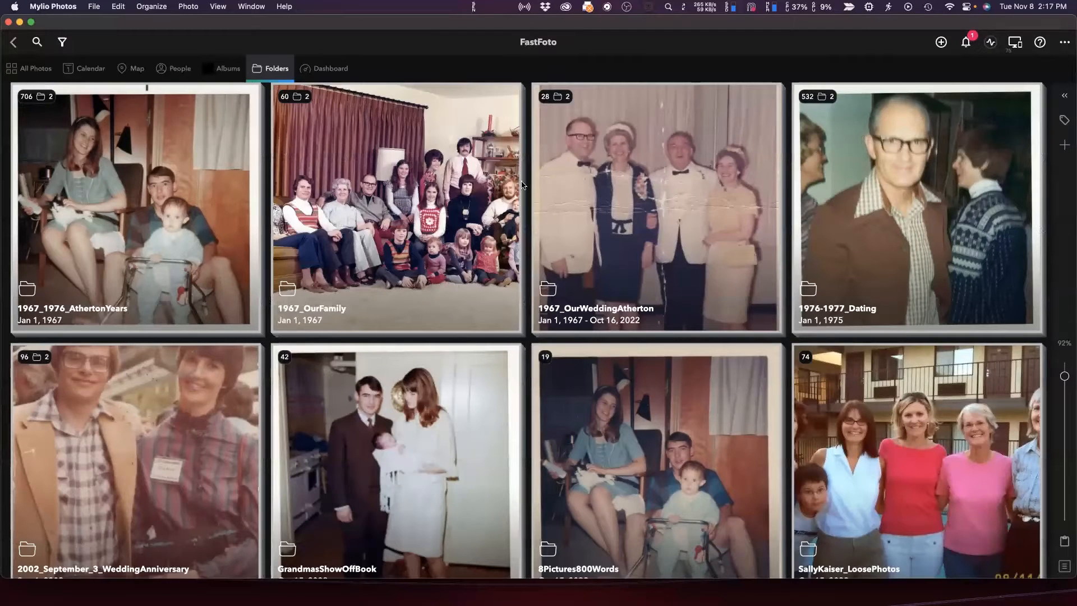
# Go back to the Pictures folder, reopen FastFoto and look over the scan folders it contains.
pyautogui.click(14, 42)
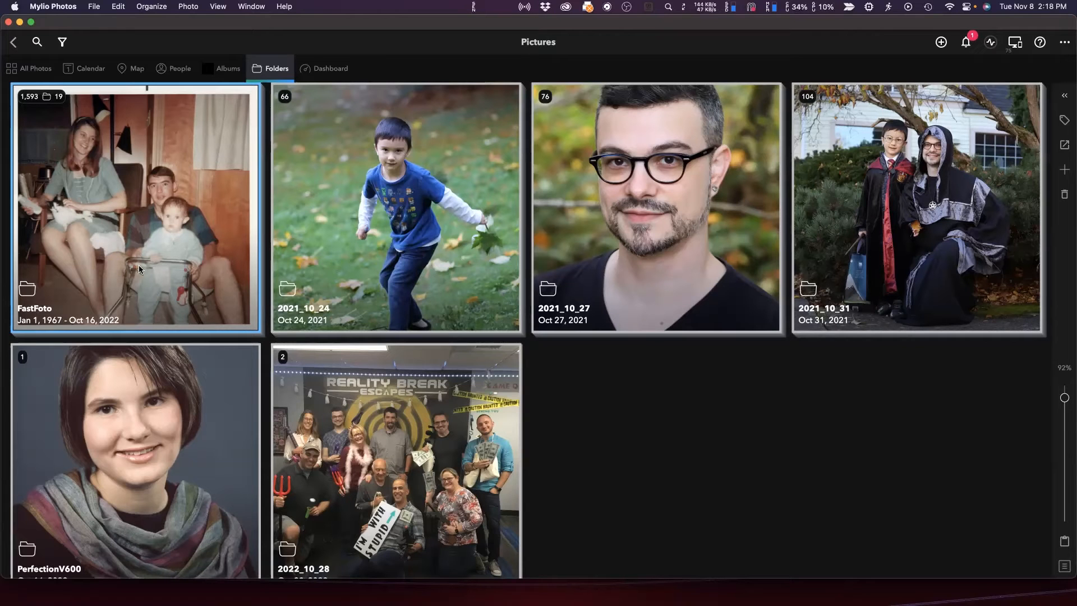
pyautogui.doubleClick(103, 259)
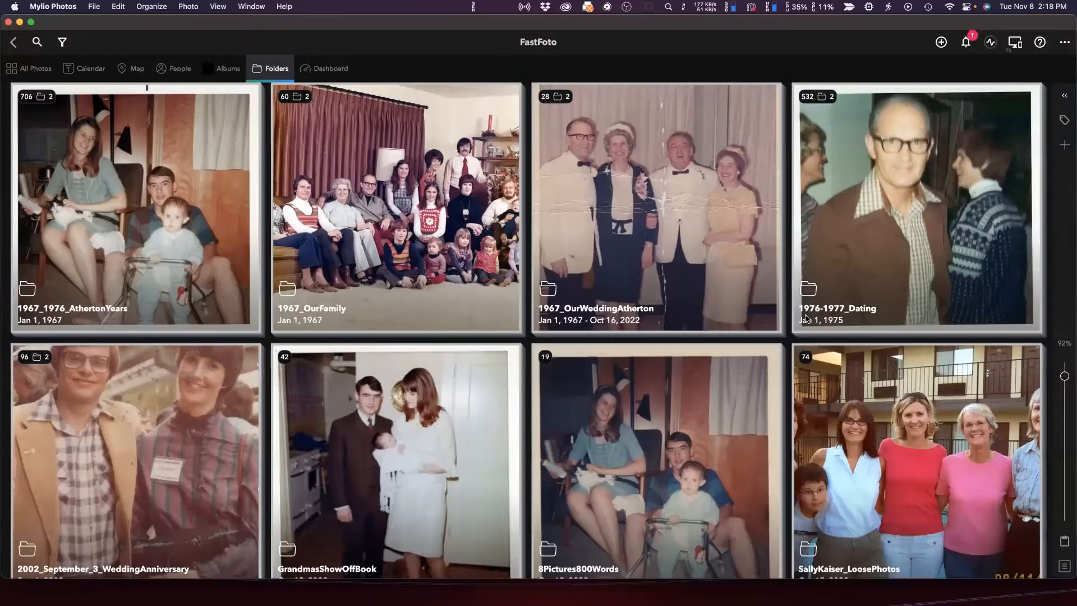
pyautogui.scroll(-5, 840, 320)
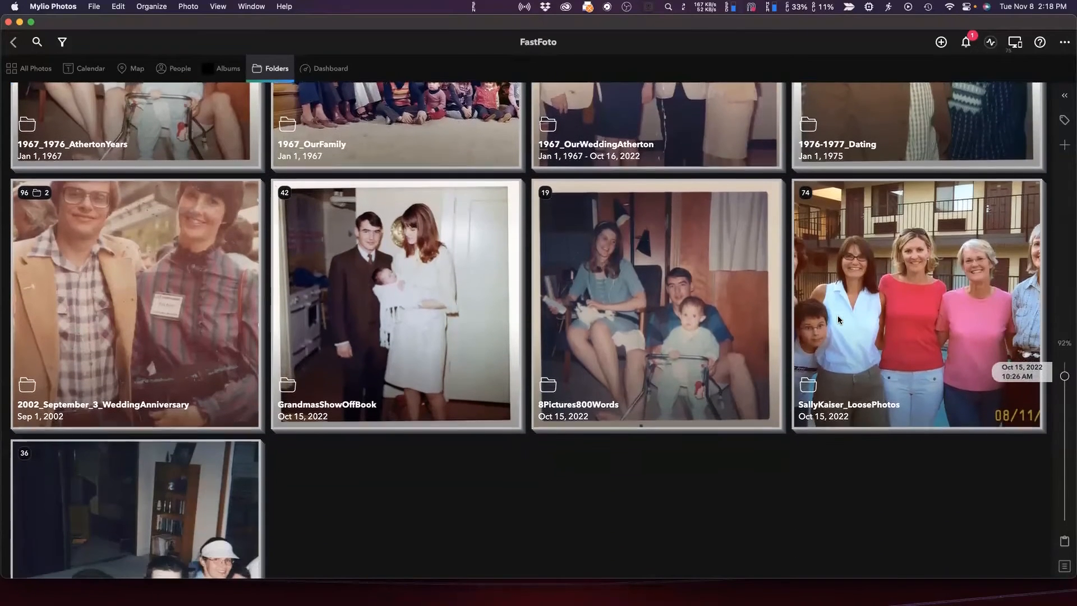
pyautogui.scroll(2, 839, 320)
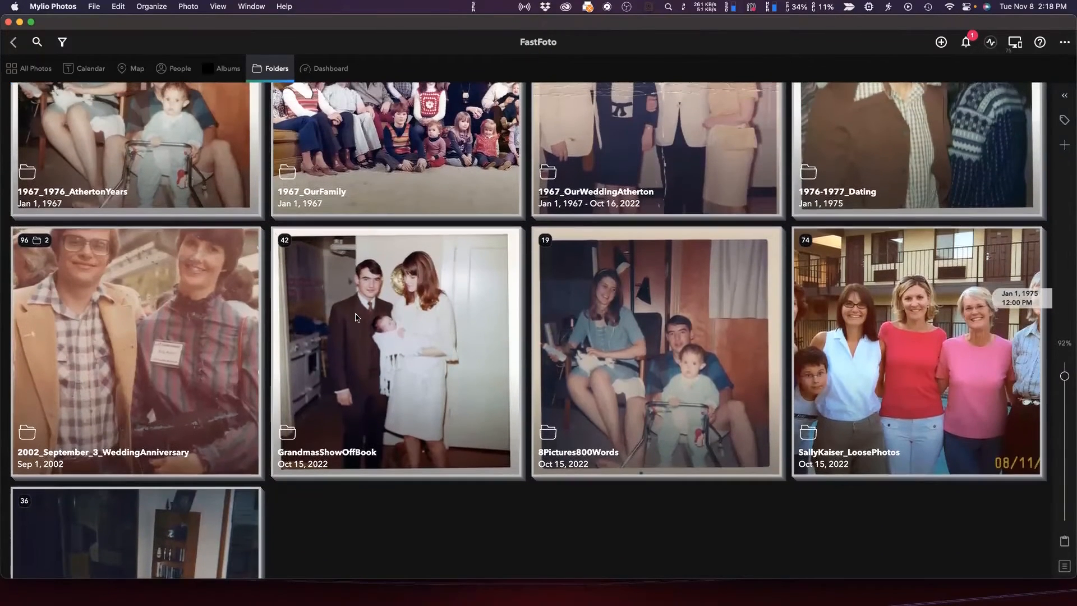
pyautogui.scroll(4, 380, 349)
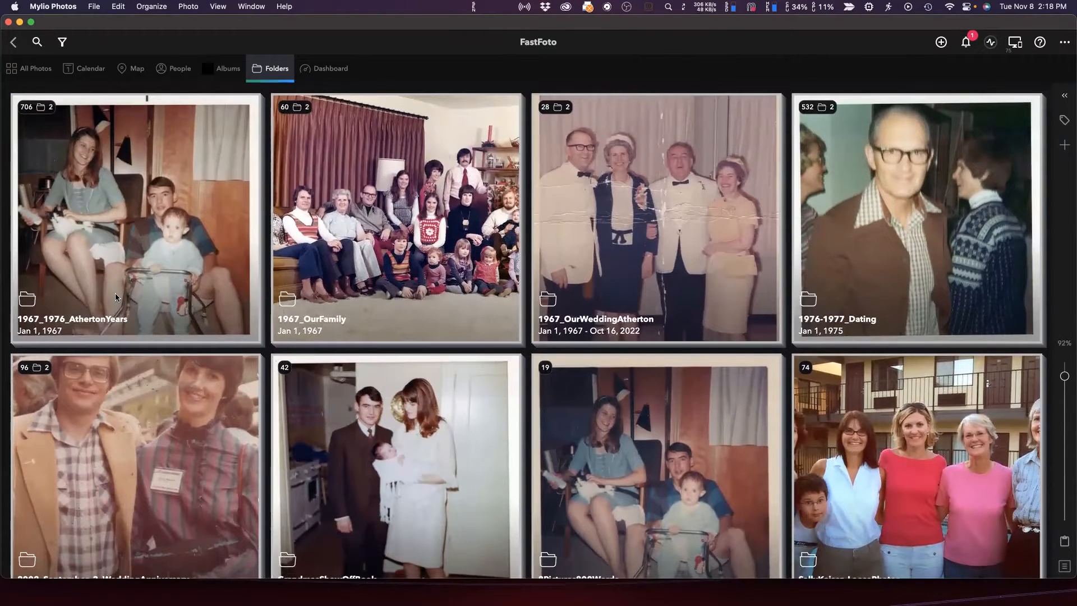
# Examine the subfolders of 1967_1976_AthertonYears and compare them with the other scan folders in FastFoto.
pyautogui.click(163, 245)
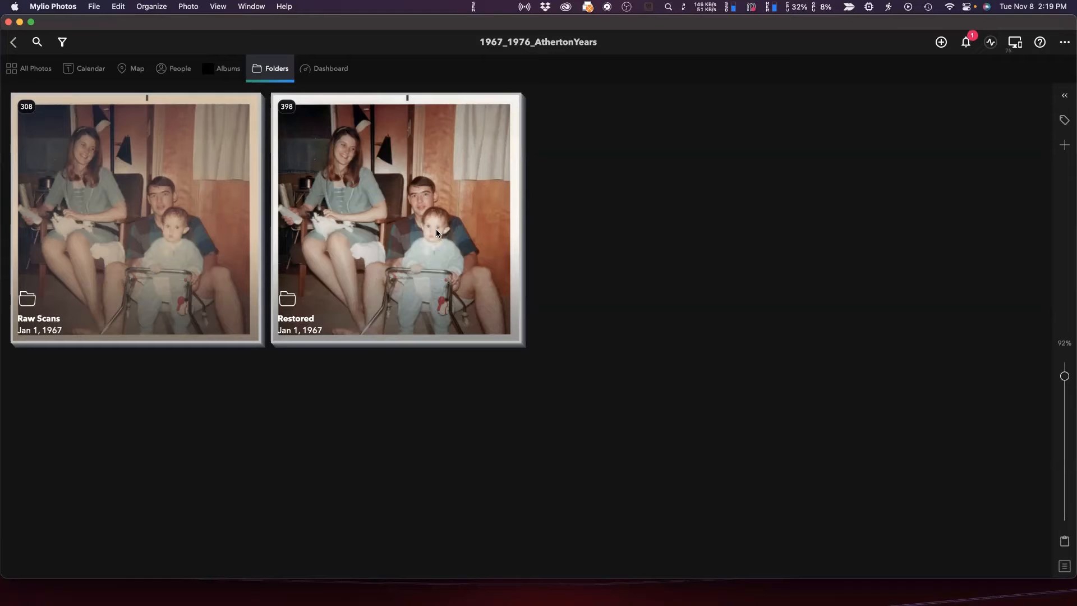
pyautogui.click(14, 44)
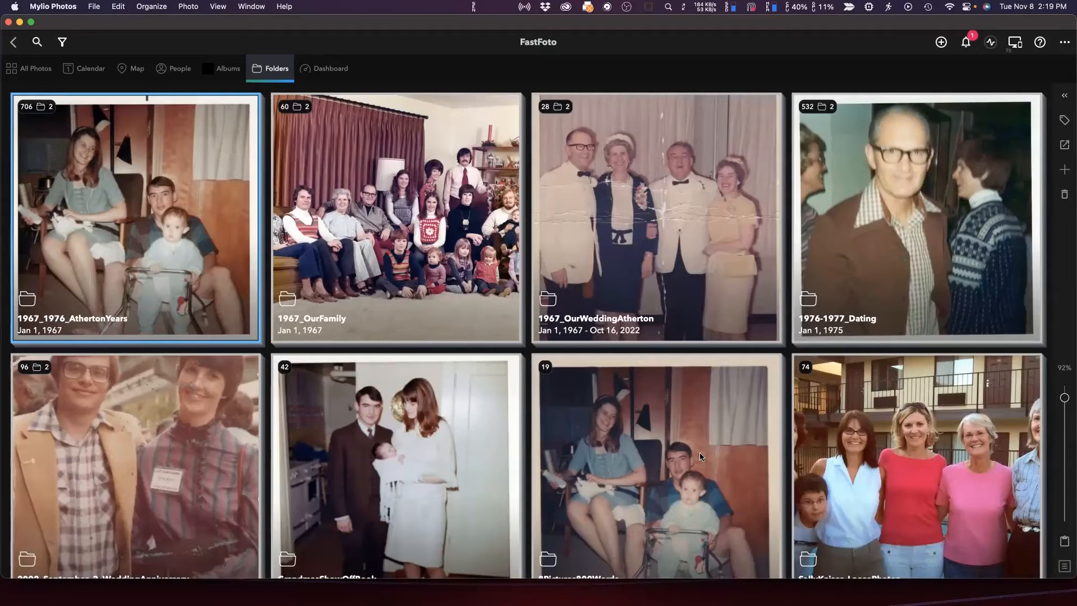
pyautogui.scroll(-5, 701, 457)
pyautogui.scroll(-3, 701, 458)
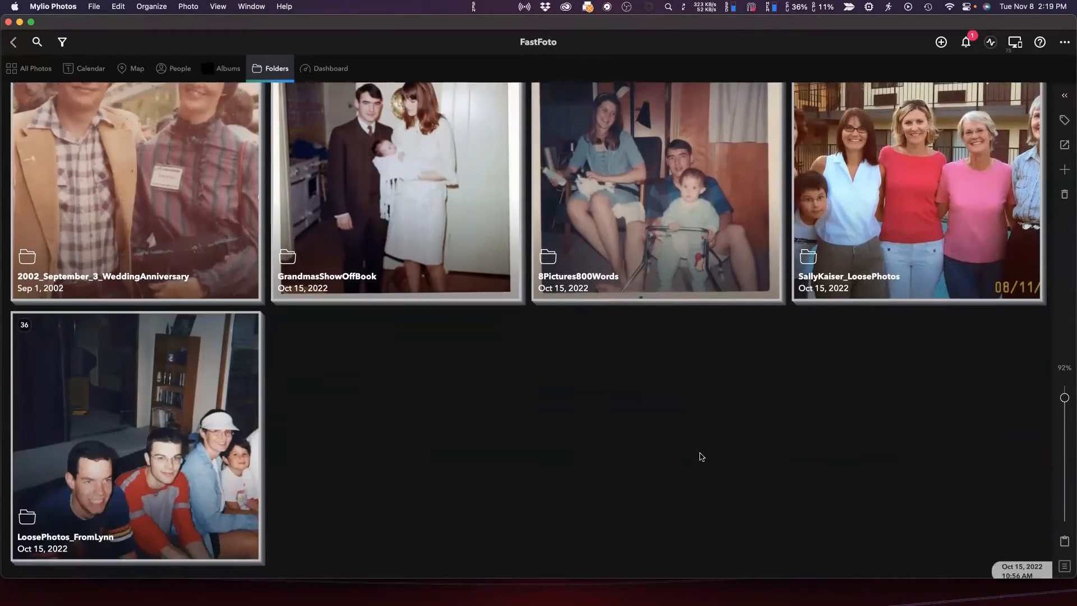
pyautogui.scroll(3, 701, 457)
pyautogui.scroll(5, 701, 457)
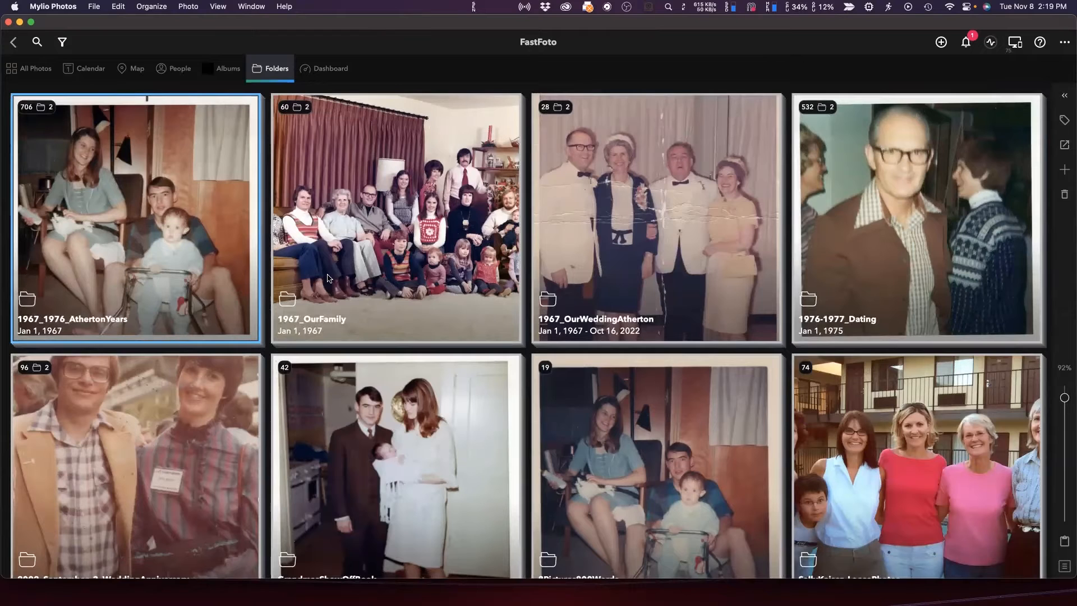
pyautogui.doubleClick(186, 235)
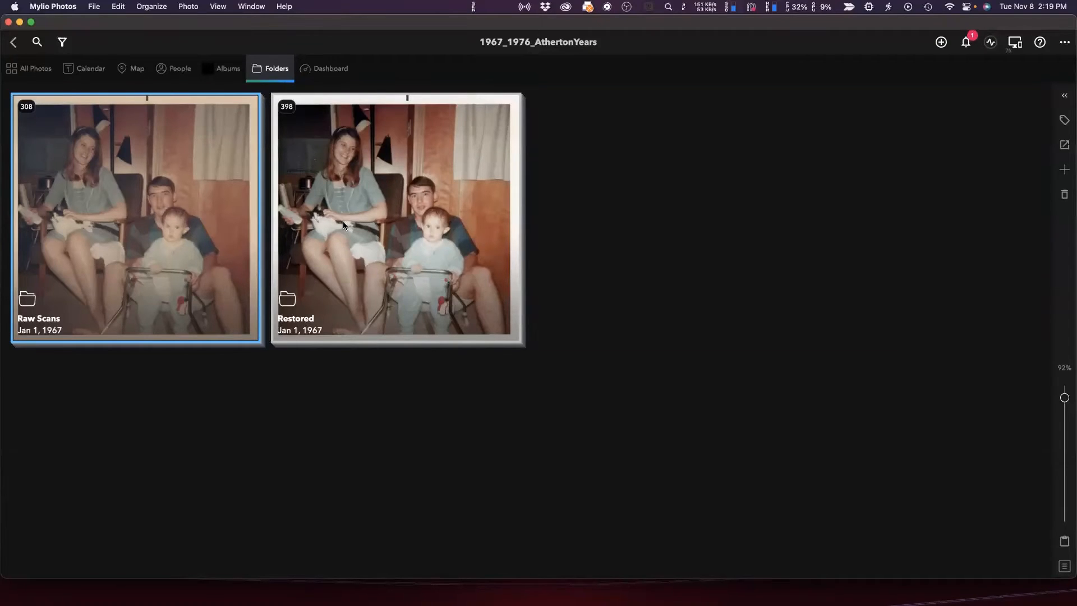
# Show the people library and open the face collection of the woman honored in the memorial slideshow.
pyautogui.click(180, 70)
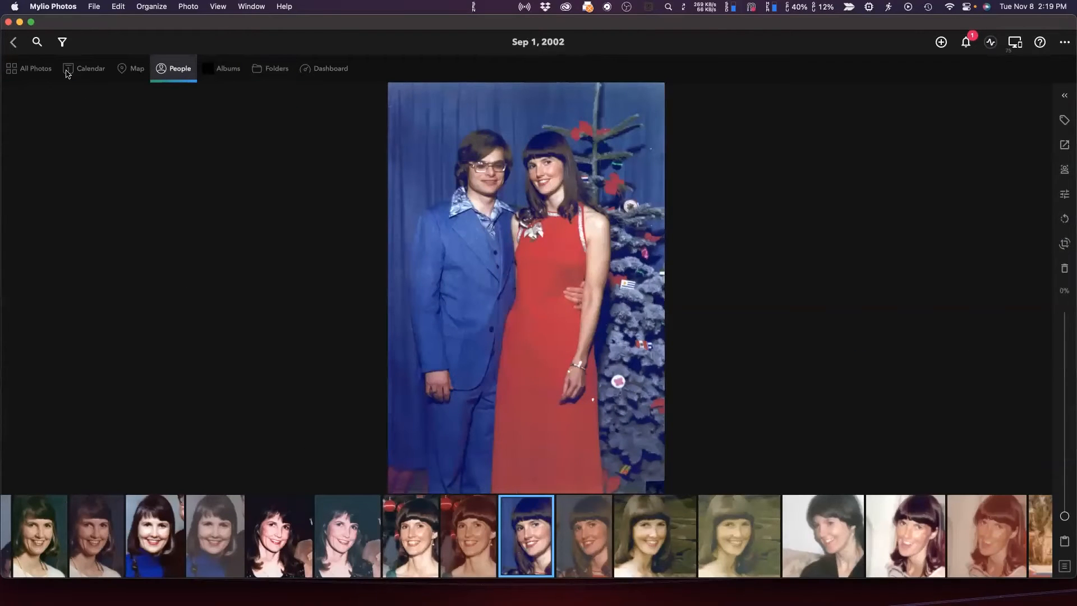
pyautogui.click(15, 44)
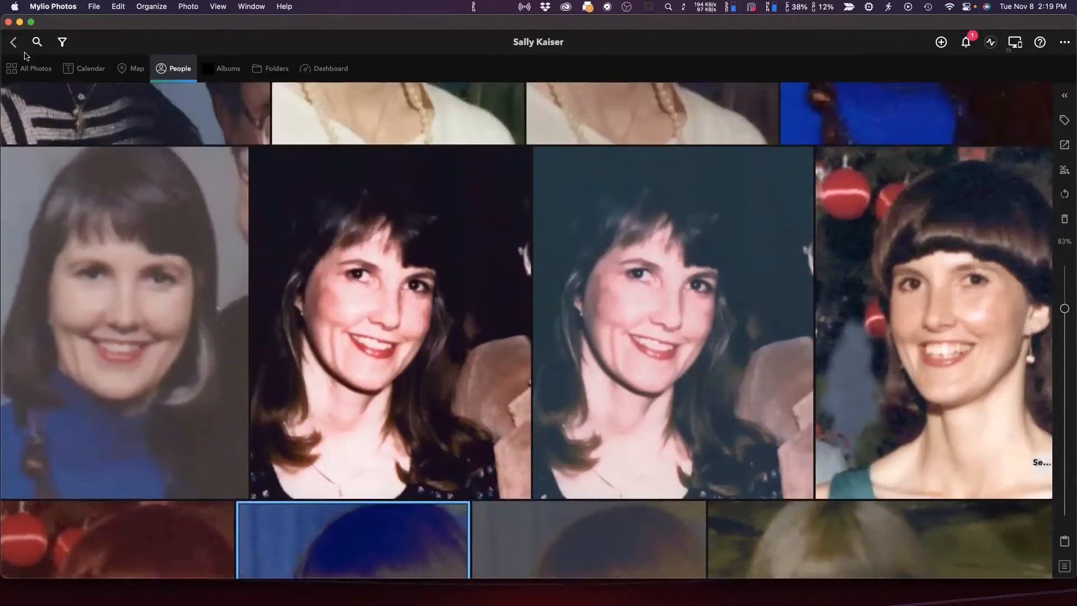
pyautogui.click(14, 43)
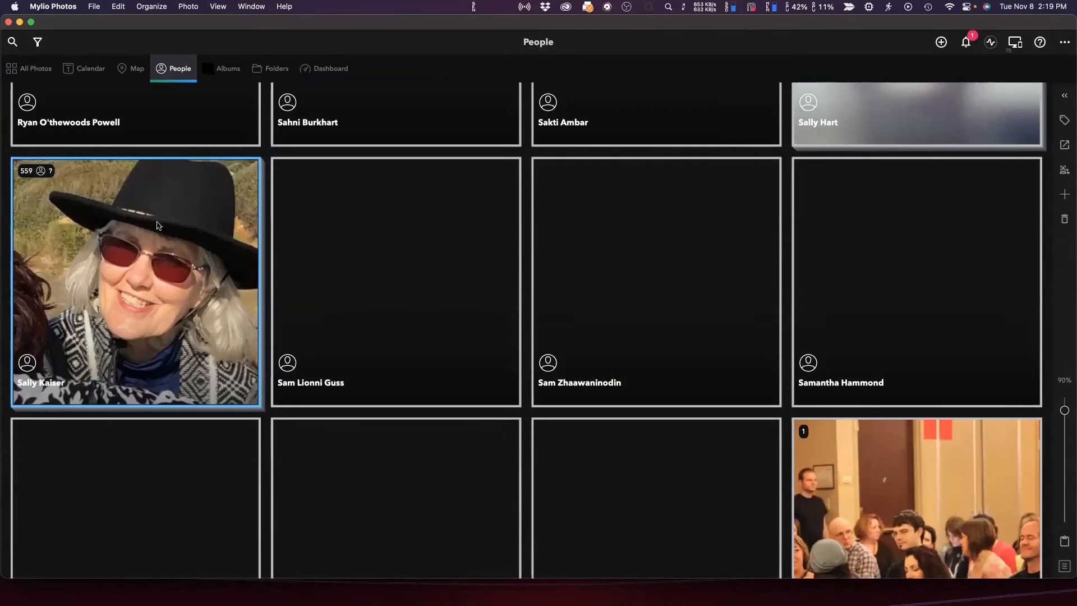
pyautogui.click(121, 236)
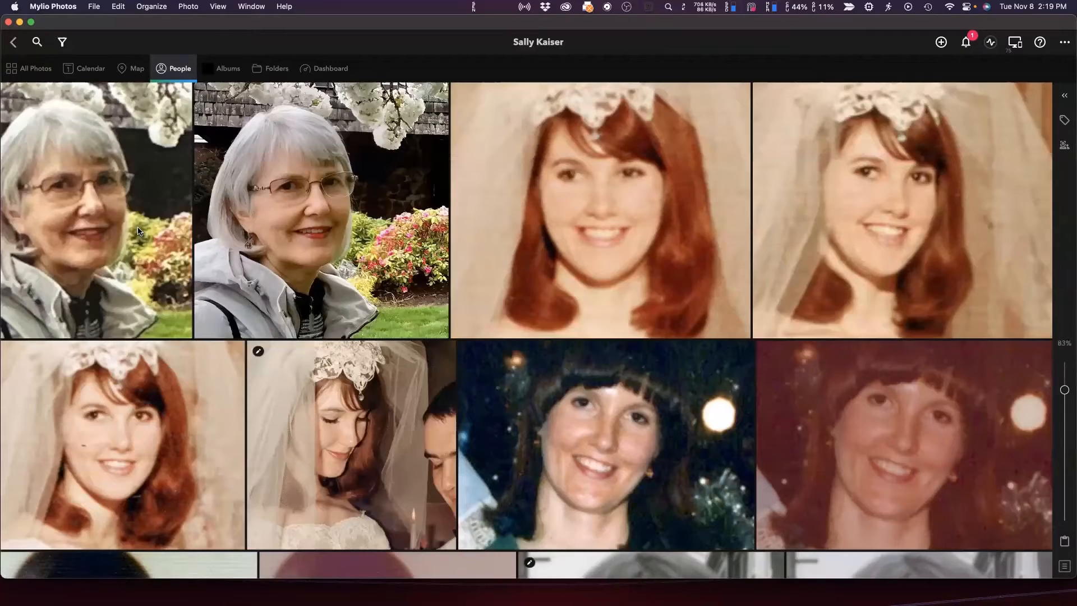
# Browse the woman's face collection down to the photos of her in sunglasses before the wooden fence.
pyautogui.scroll(-3, 550, 387)
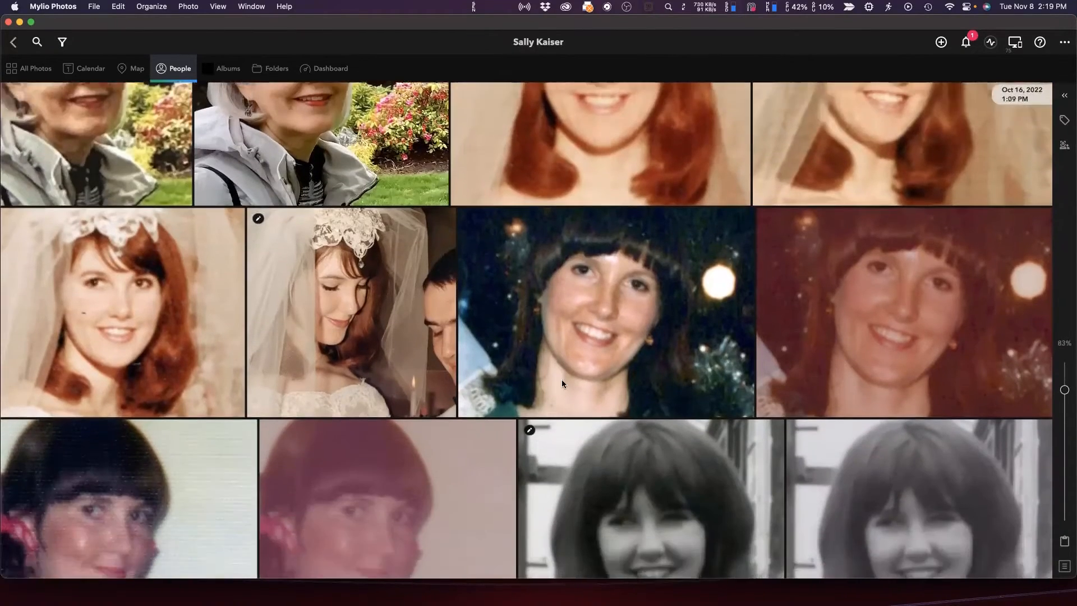
pyautogui.scroll(-5, 561, 383)
pyautogui.scroll(-5, 1021, 106)
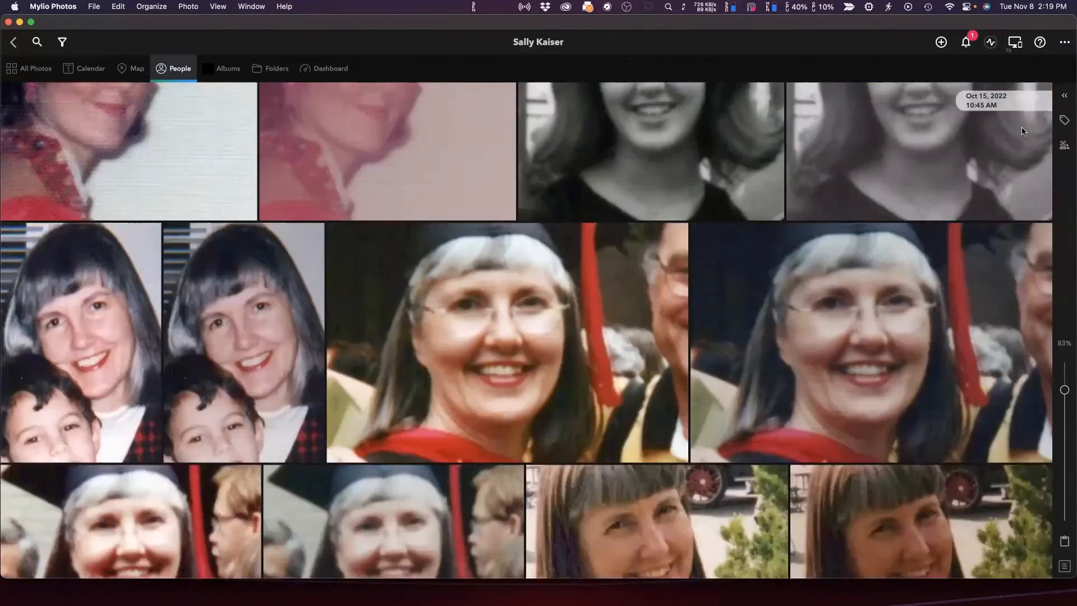
pyautogui.scroll(-15, 1022, 131)
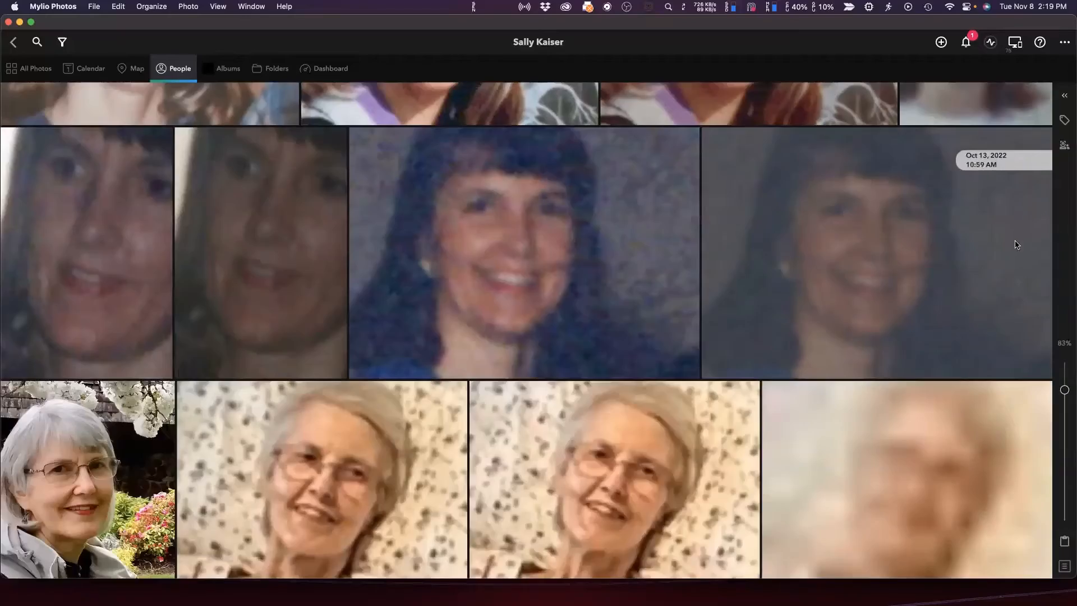
pyautogui.scroll(-20, 1016, 244)
pyautogui.scroll(-20, 1011, 395)
pyautogui.scroll(-15, 371, 252)
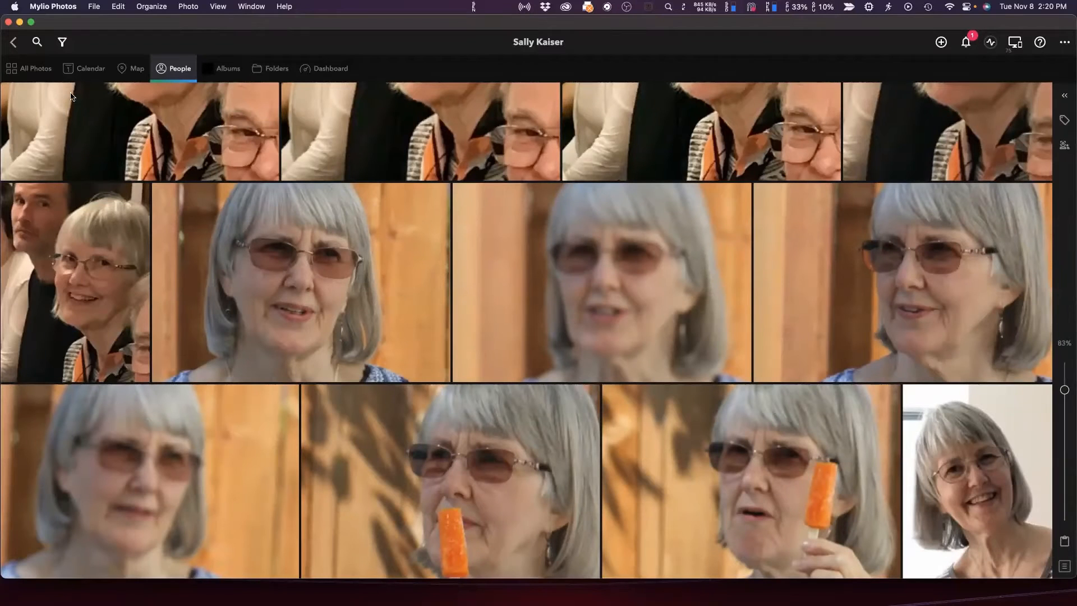
# Open the Jun 20, 2017 photo of the woman seated by the wooden fence and add it to the temporary photo collection.
pyautogui.doubleClick(217, 226)
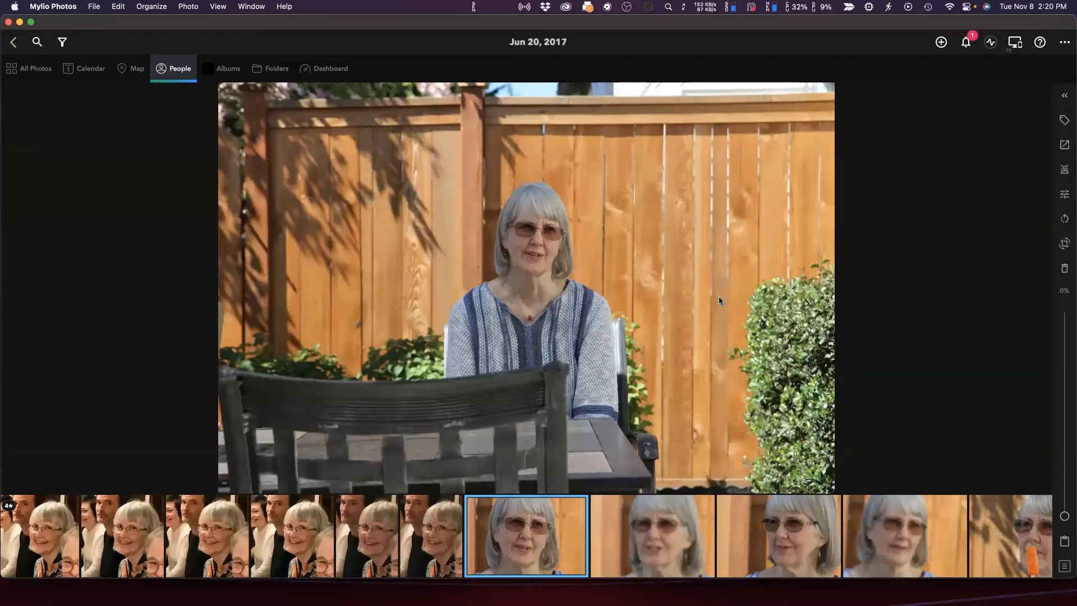
pyautogui.press('4')
pyautogui.press('9')
pyautogui.press('0')
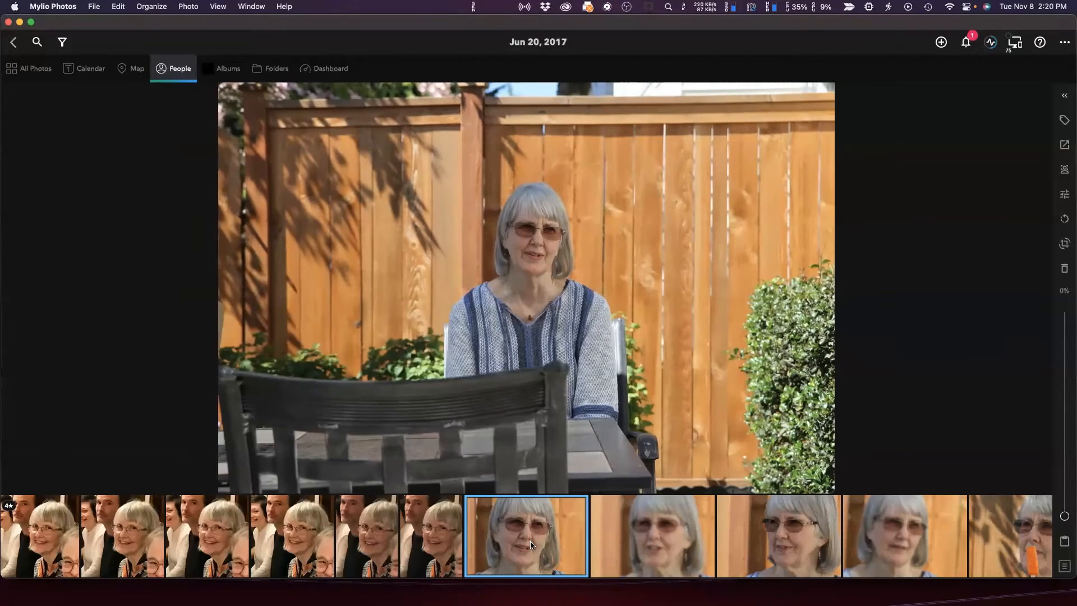
pyautogui.moveTo(532, 544)
pyautogui.mouseDown()
pyautogui.moveTo(522, 554)
pyautogui.moveTo(562, 553)
pyautogui.moveTo(541, 550)
pyautogui.mouseUp()
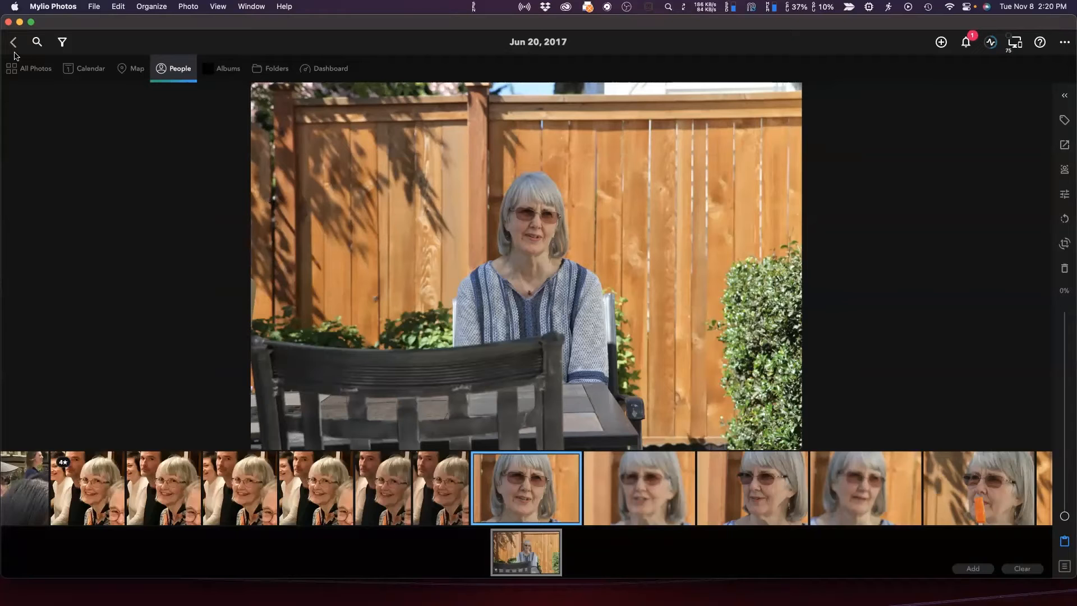
# Browse the following photos and display the four-star May 3, 2017 picture of the woman holding a baby.
pyautogui.press('Right')
pyautogui.press('Right')
pyautogui.press('Right')
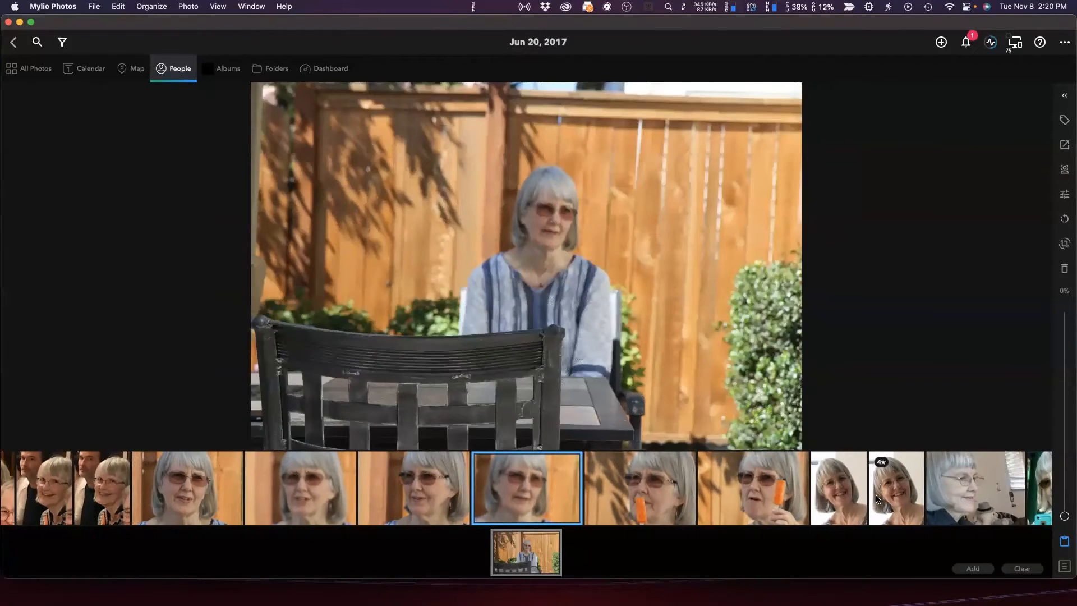
pyautogui.click(878, 499)
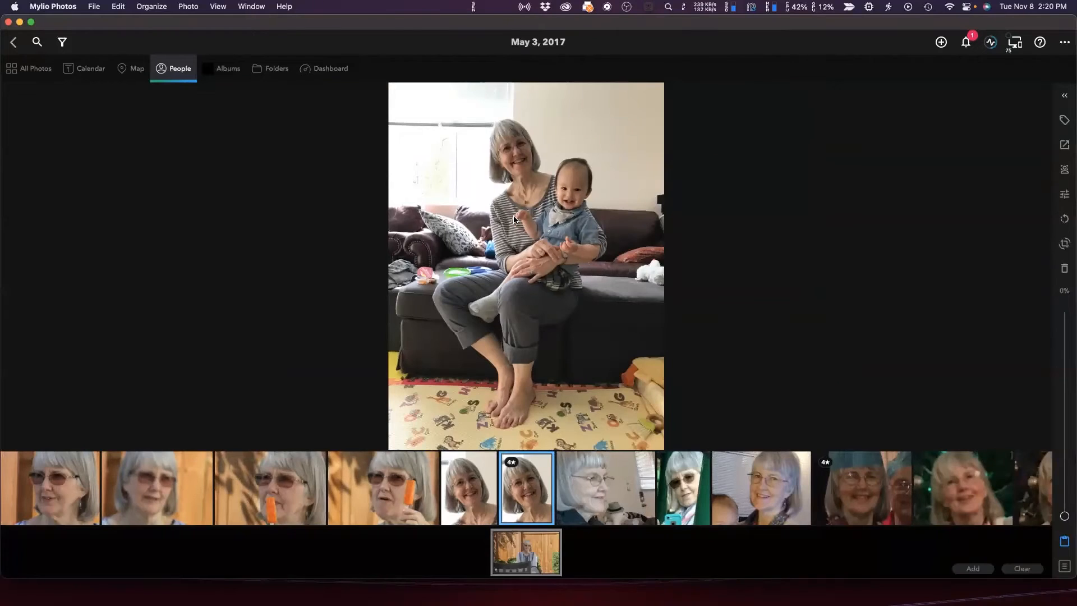
# Add the May 3, 2017 picture of the woman with the baby to the temporary photo collection and browse on to older photos.
pyautogui.moveTo(534, 507); pyautogui.dragTo(609, 559)
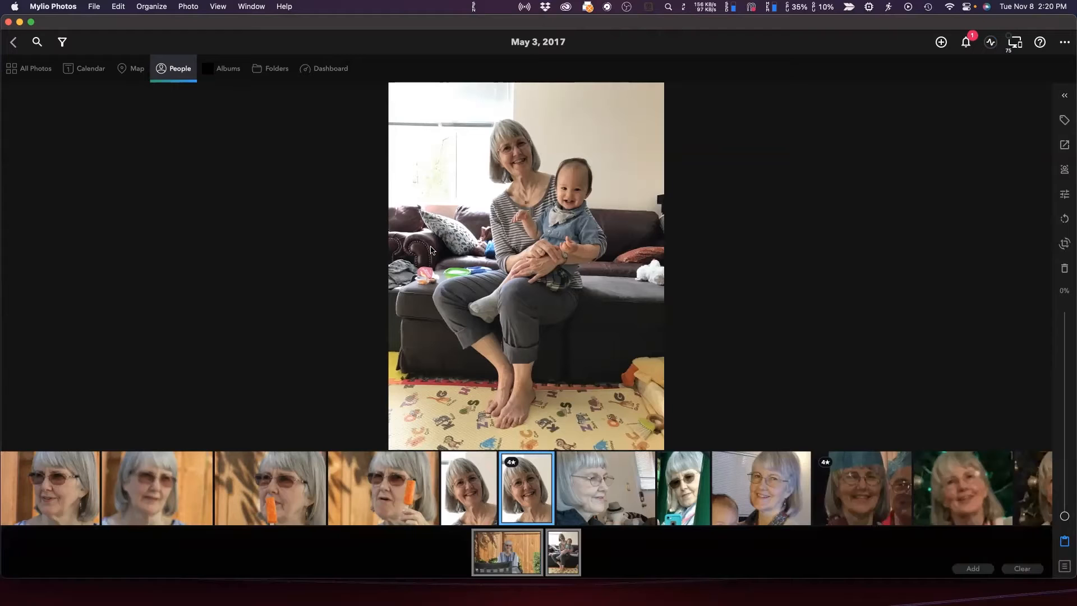
pyautogui.hscroll(5, 597, 496)
pyautogui.hscroll(3, 598, 499)
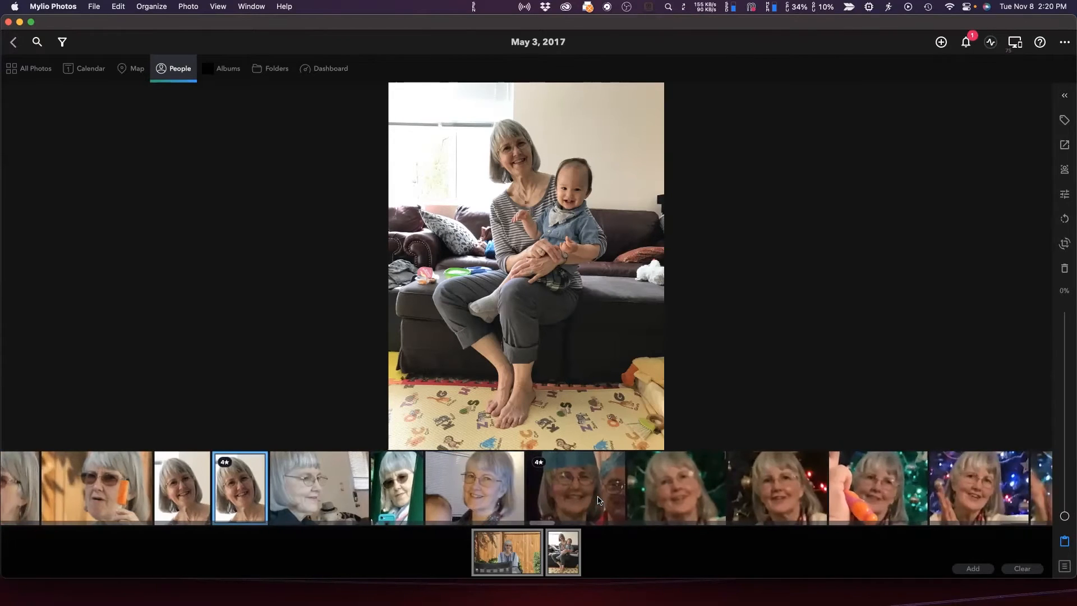
pyautogui.hscroll(10, 598, 499)
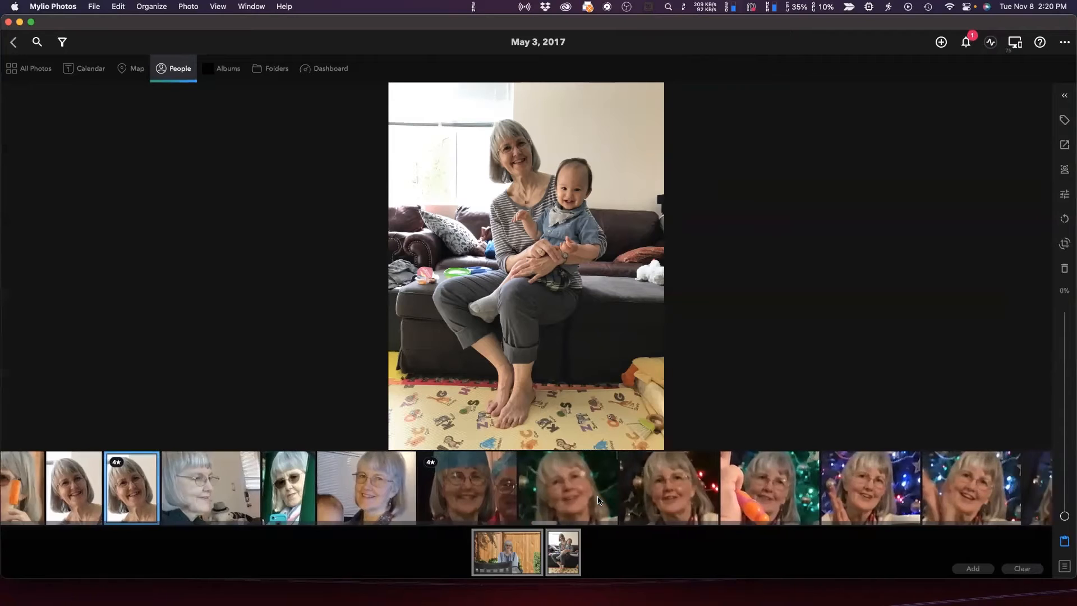
pyautogui.hscroll(15, 598, 500)
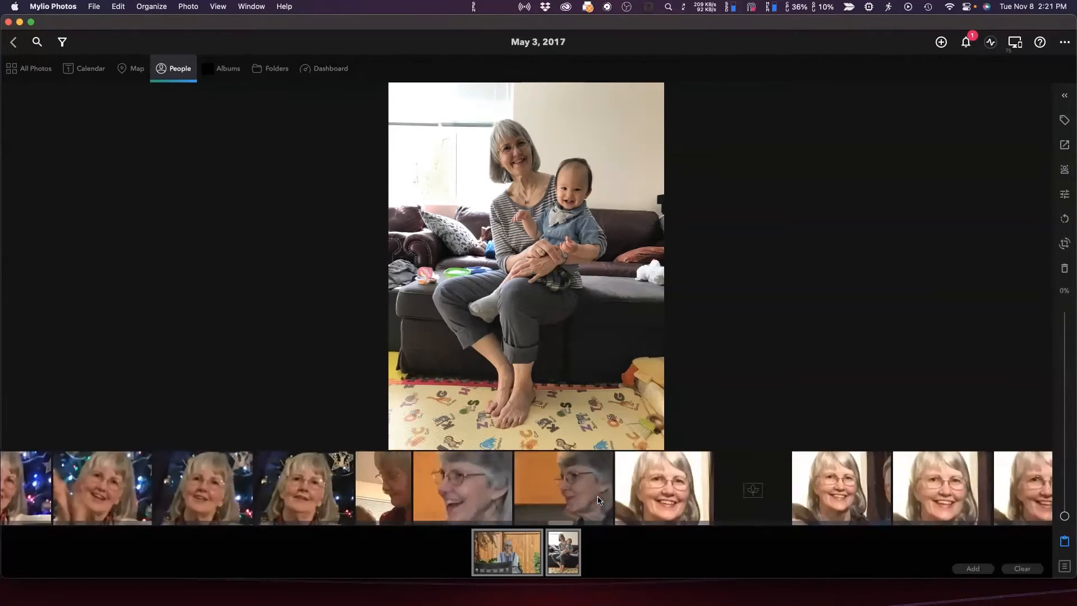
pyautogui.hscroll(10, 792, 522)
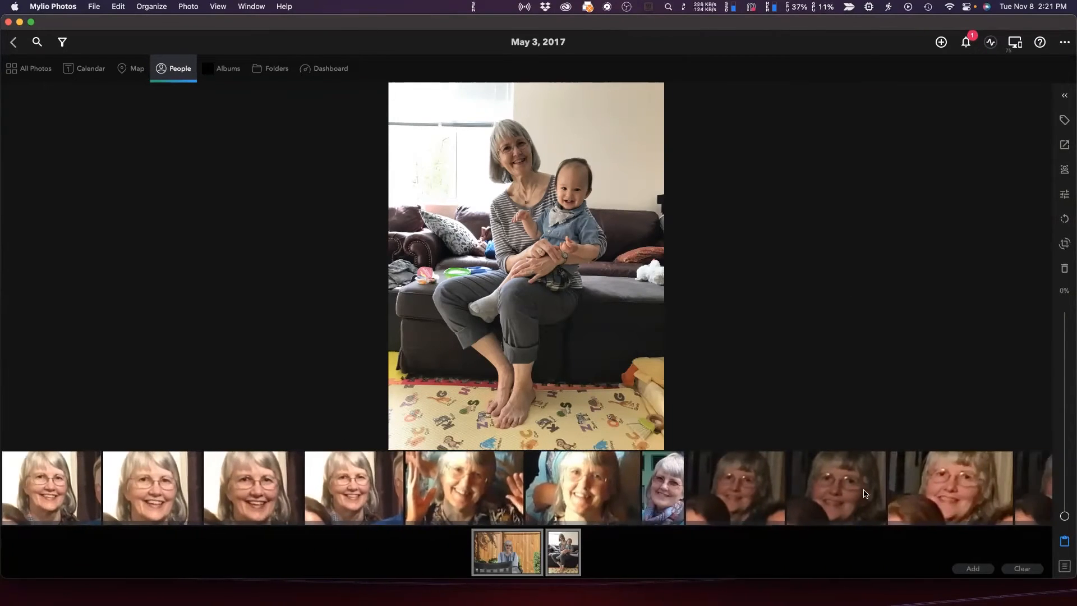
pyautogui.hscroll(12, 976, 499)
pyautogui.hscroll(12, 974, 500)
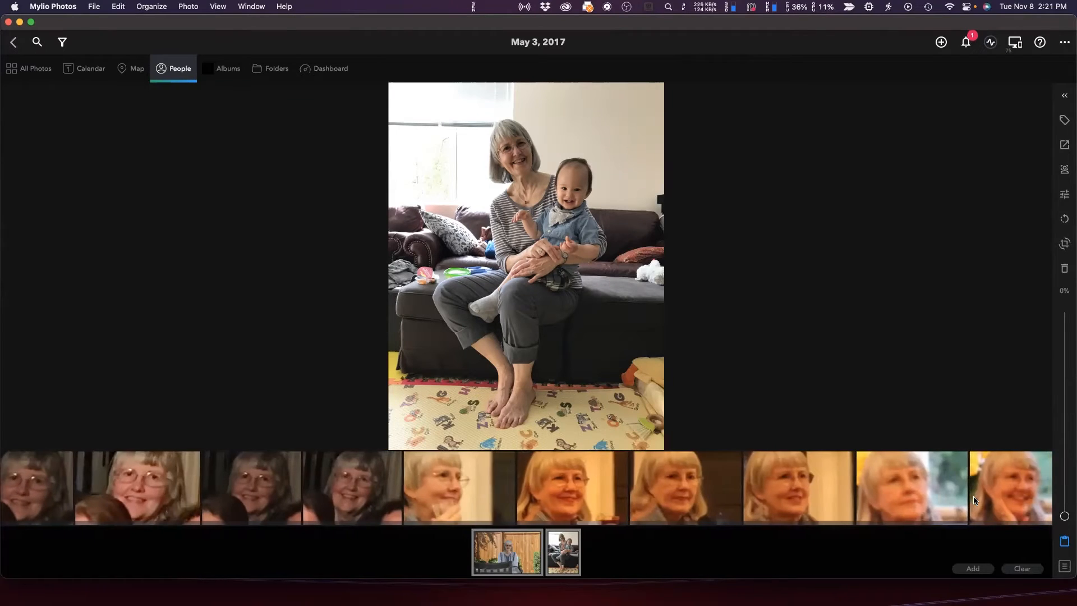
pyautogui.hscroll(12, 974, 500)
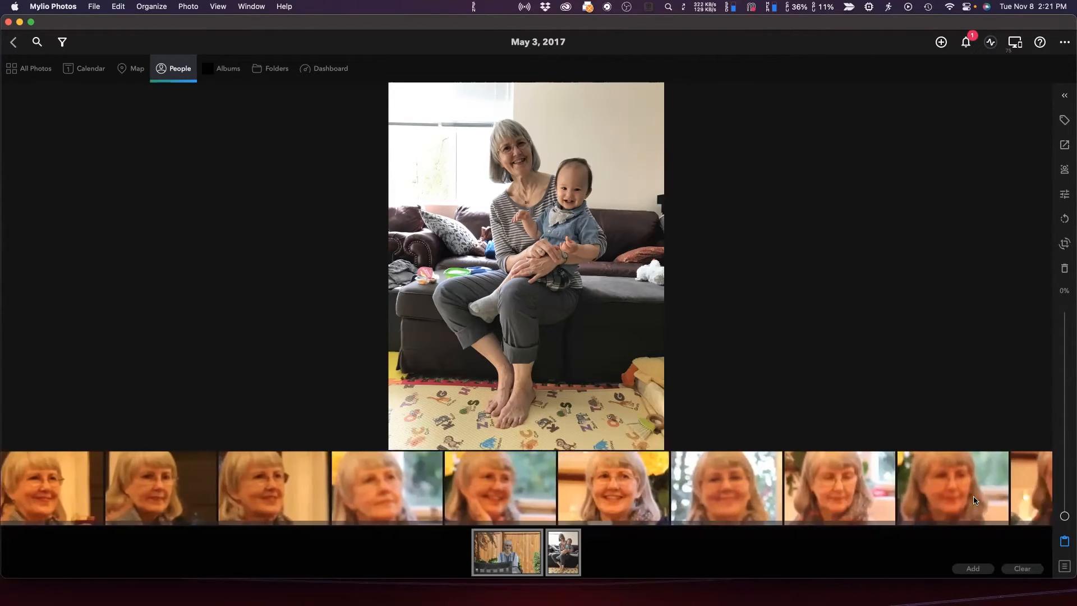
pyautogui.hscroll(12, 974, 499)
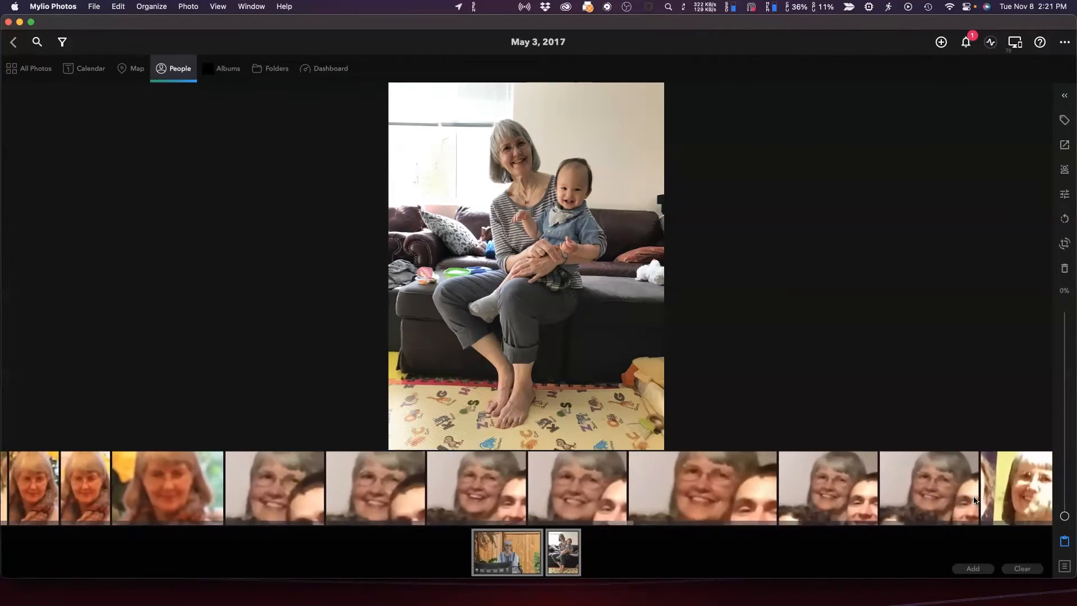
pyautogui.hscroll(10, 974, 499)
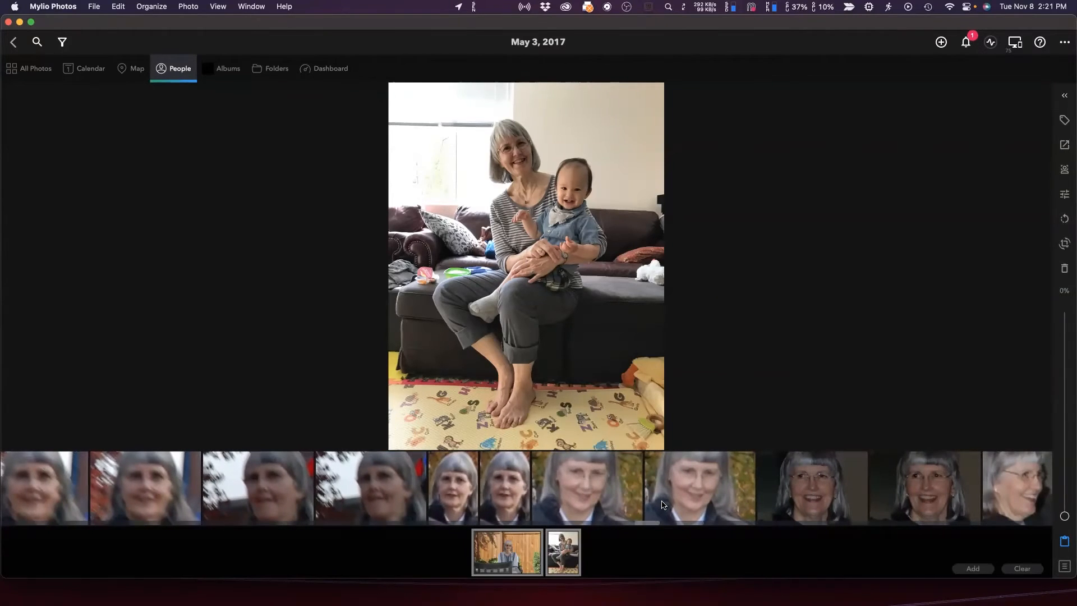
# Look through the Nov 30 and Sep 27, 2008 photos and add the wedding group picture before the dark chapel to the temporary collection.
pyautogui.click(824, 498)
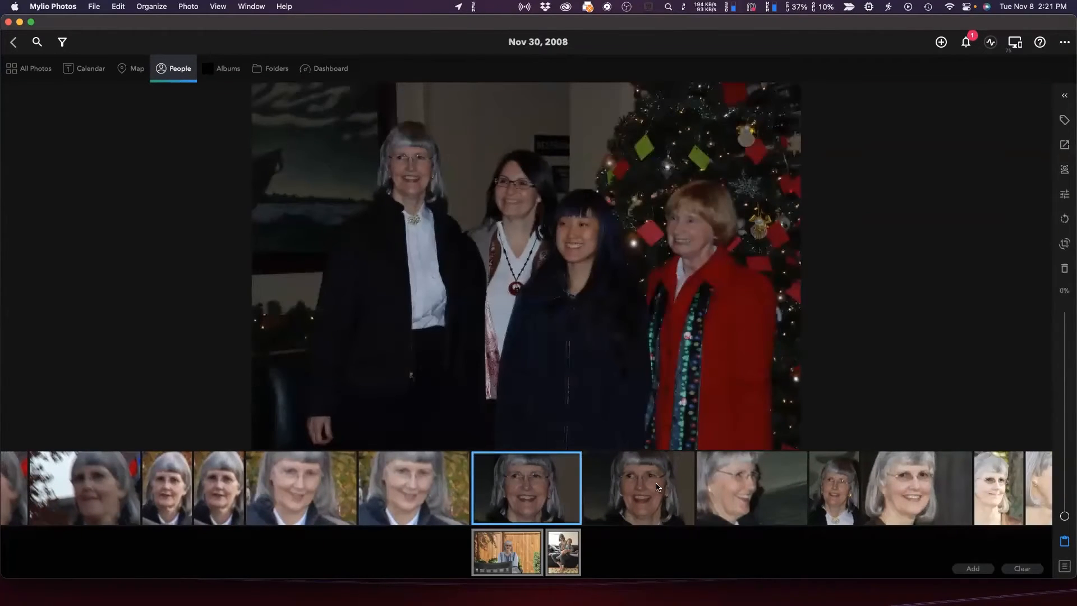
pyautogui.click(834, 509)
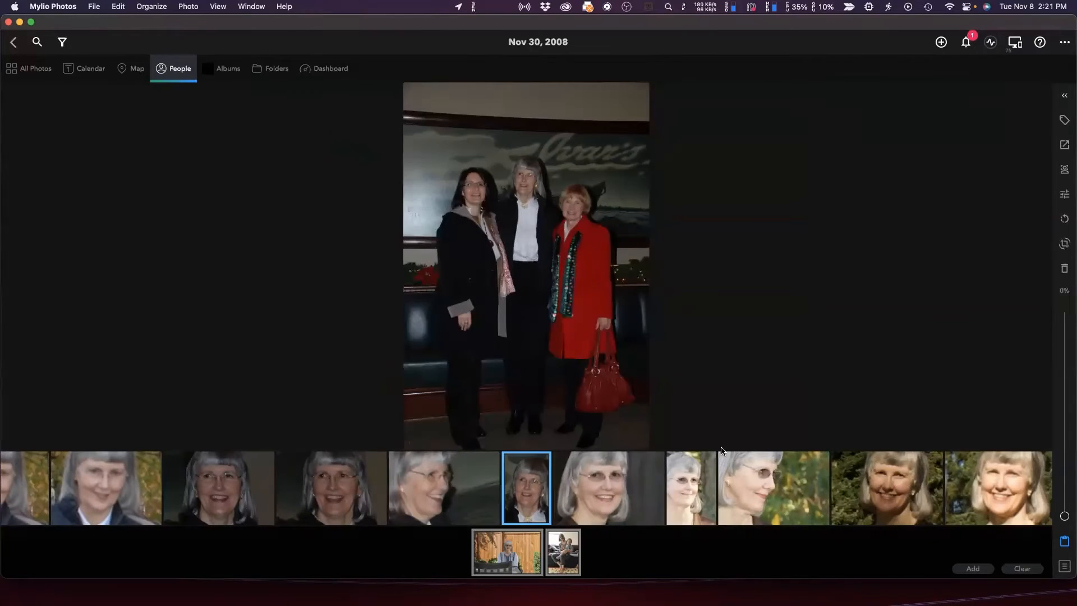
pyautogui.click(608, 490)
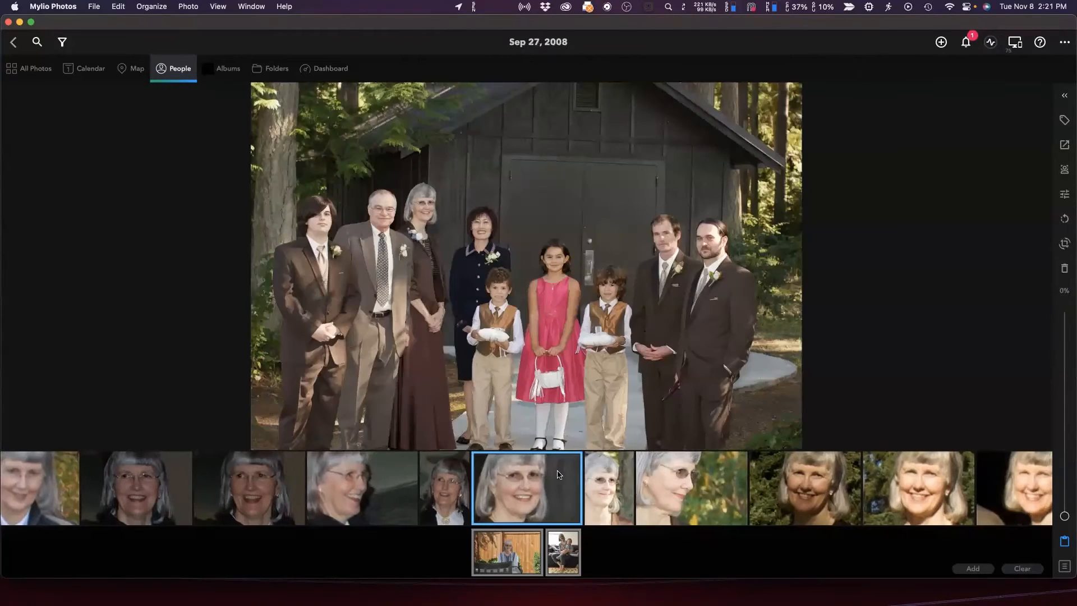
pyautogui.moveTo(527, 491); pyautogui.dragTo(431, 559)
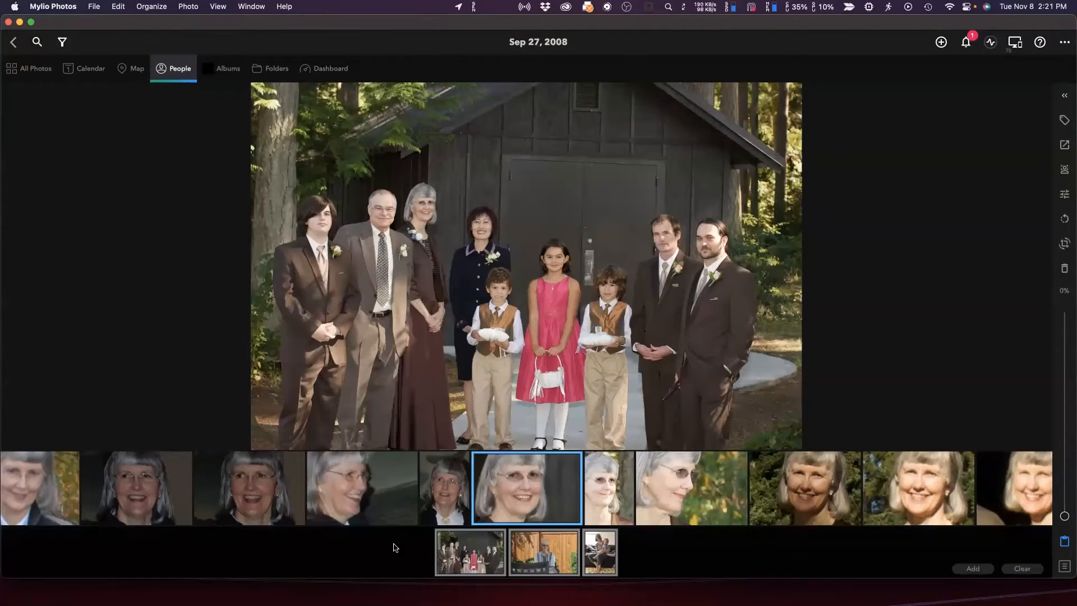
pyautogui.click(692, 511)
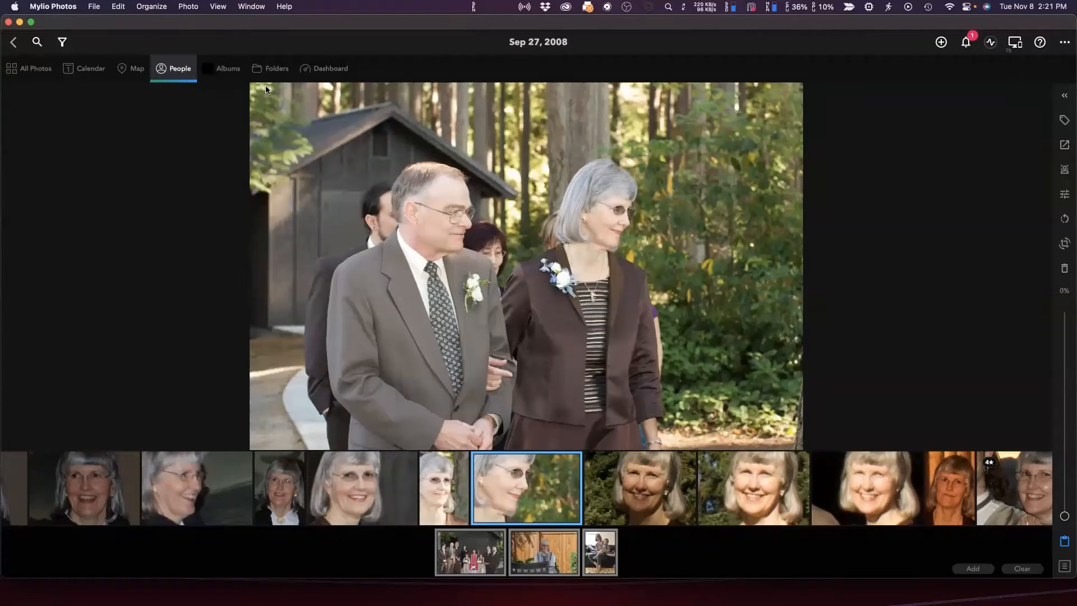
# Open the memorial slideshow album, select all photos in the temporary collection and clear them from it.
pyautogui.click(232, 69)
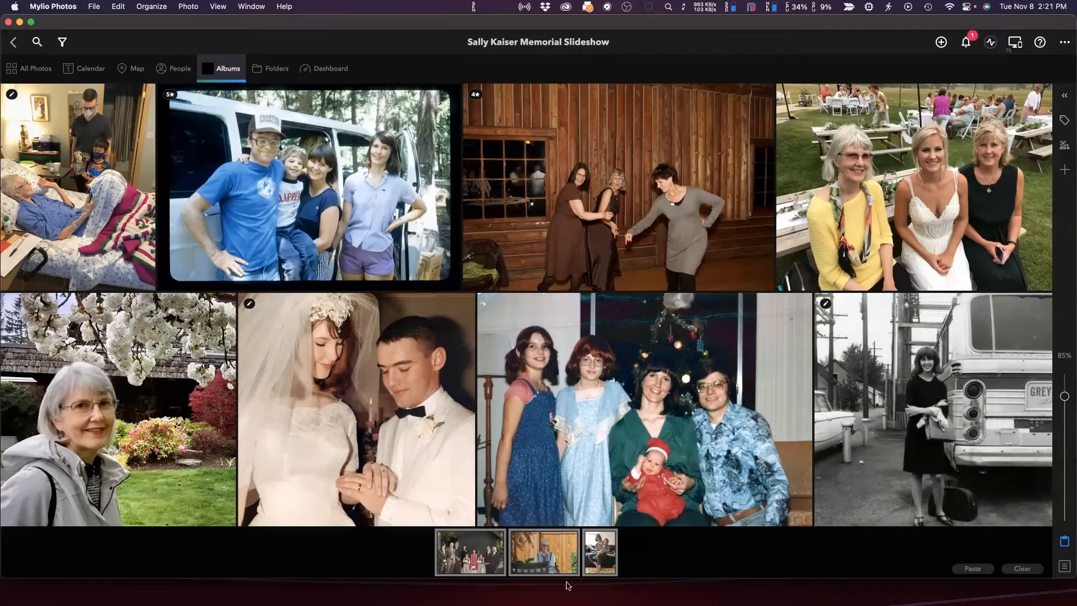
pyautogui.press('super+a')
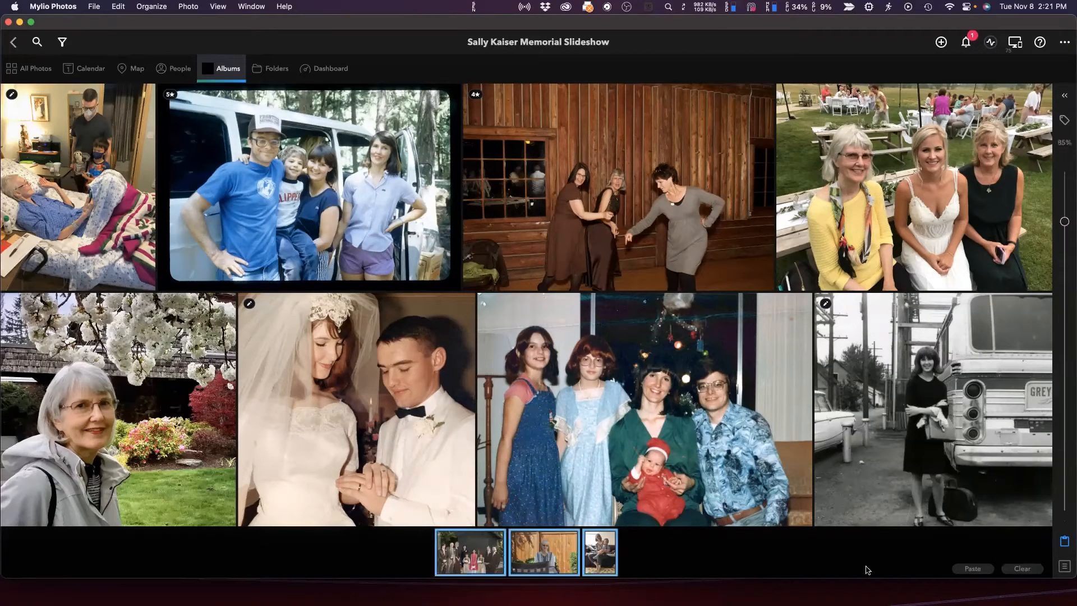
pyautogui.click(1020, 569)
# Look through the pictures in the memorial slideshow album down to the birthday cake and teacup ride photos.
pyautogui.scroll(-3, 871, 400)
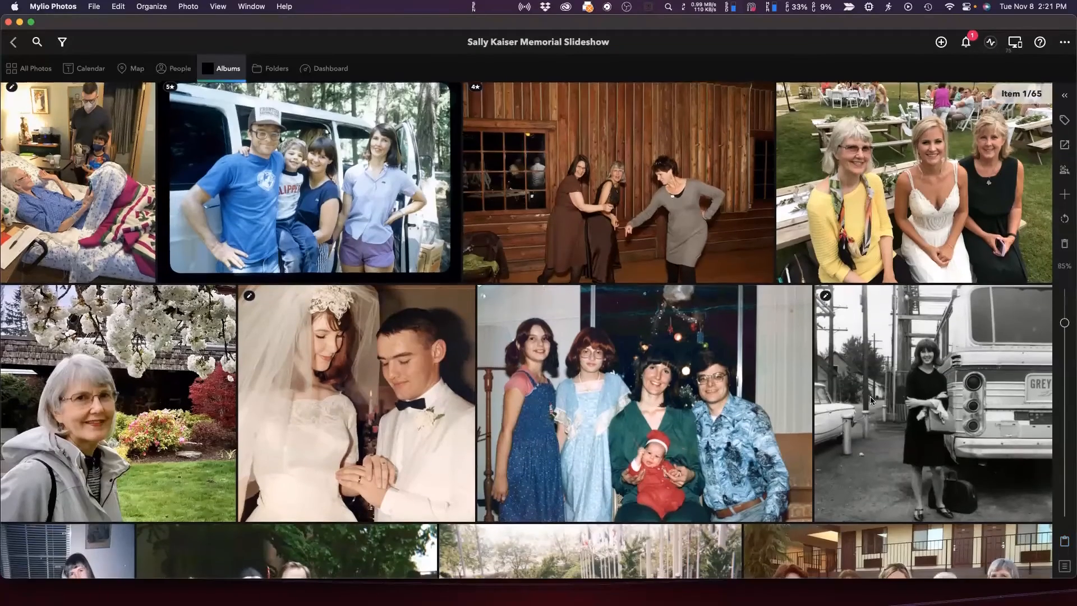
pyautogui.scroll(-5, 872, 399)
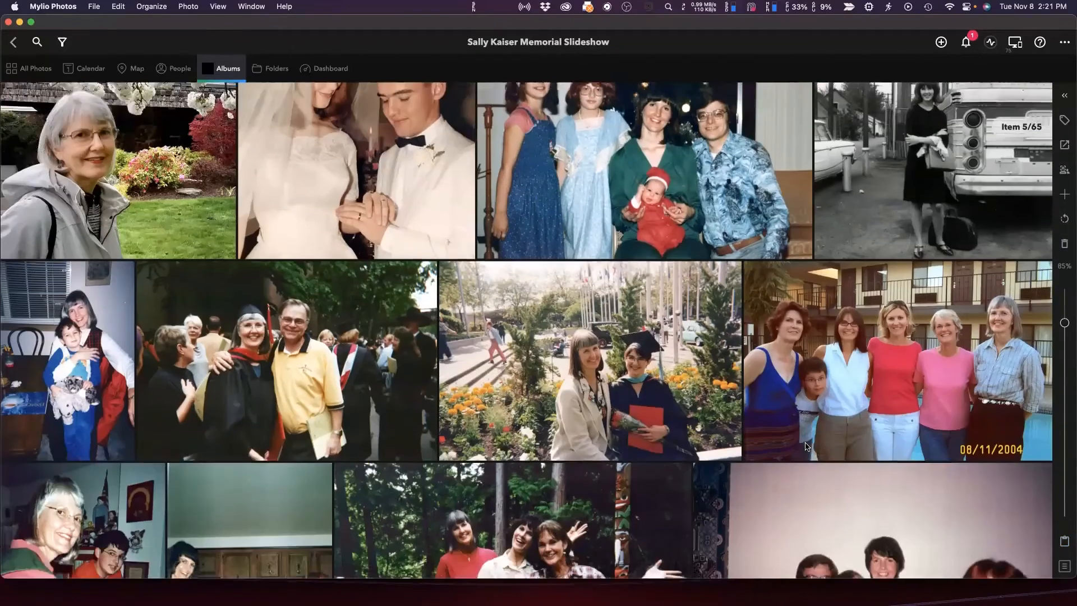
pyautogui.scroll(-10, 806, 446)
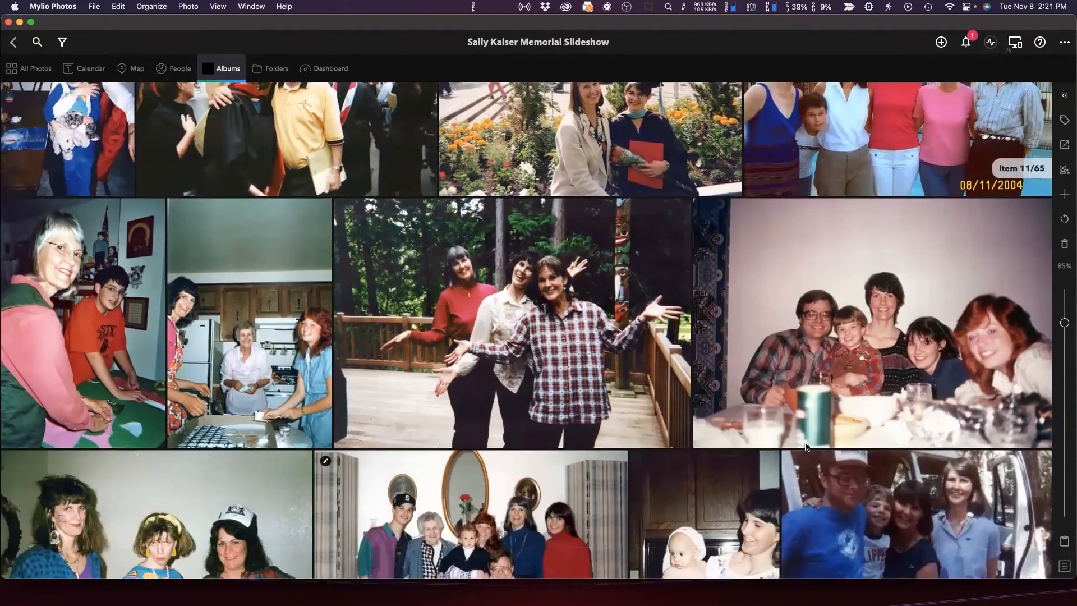
pyautogui.scroll(-8, 762, 397)
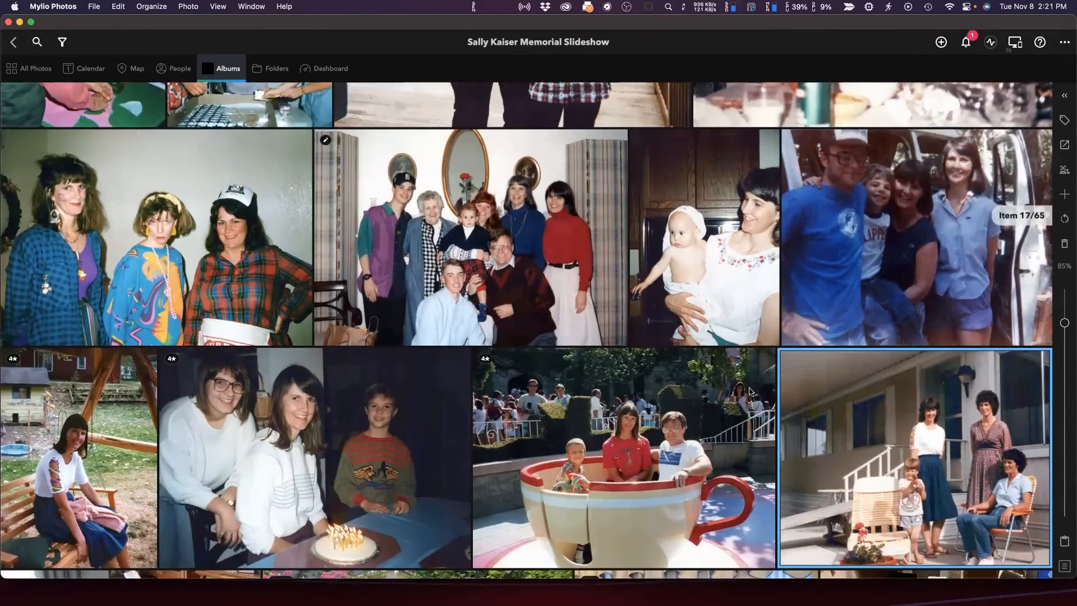
pyautogui.scroll(-3, 749, 391)
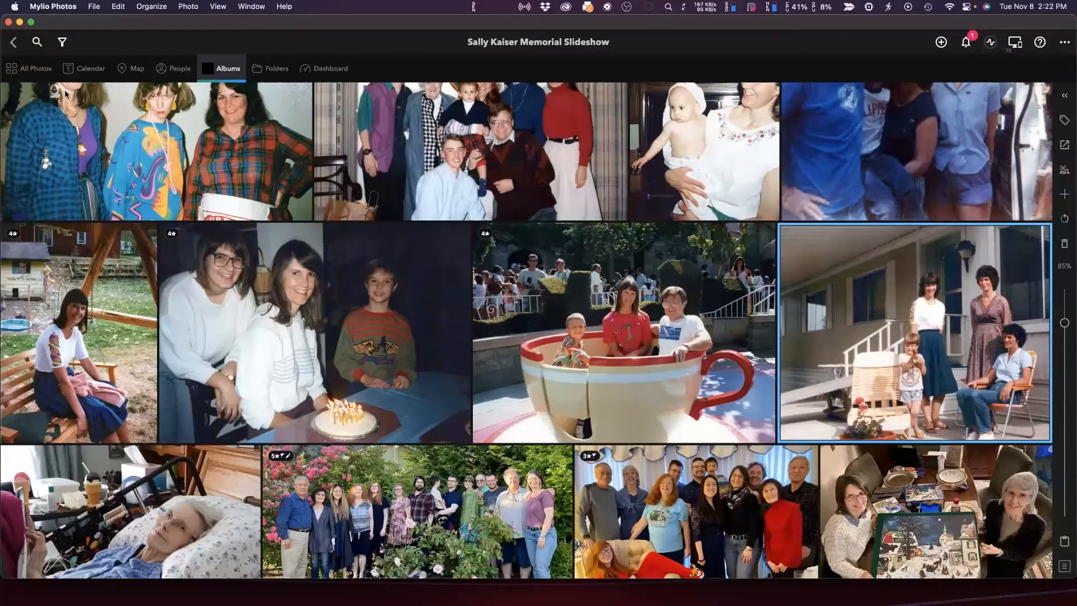
# Open the Inbox folder and view the Aug 18, 2018 photo of the woman in yellow beside the bride at full size.
pyautogui.click(35, 70)
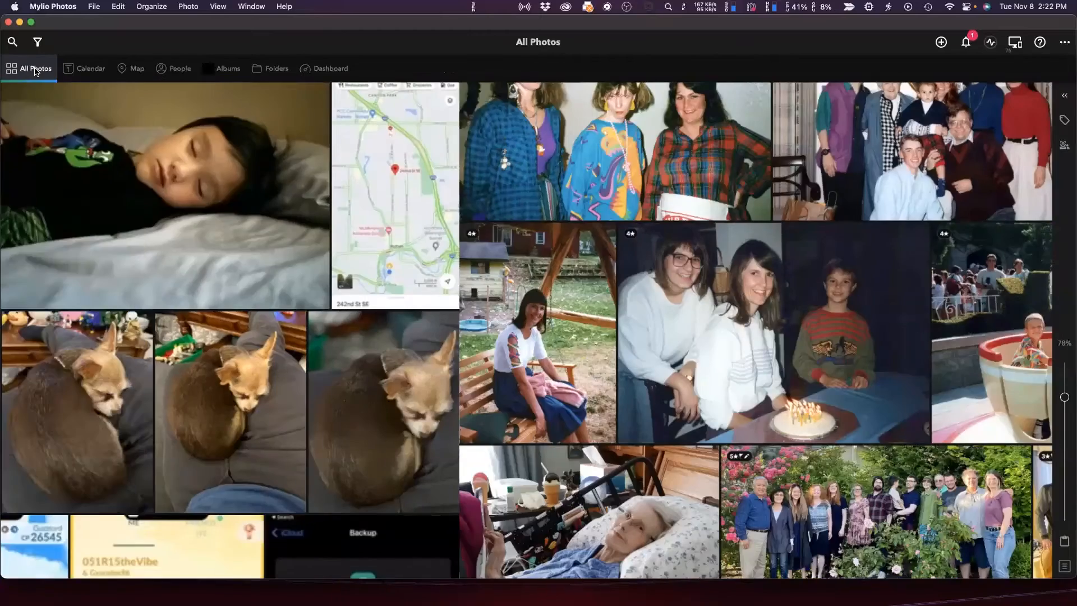
pyautogui.click(268, 72)
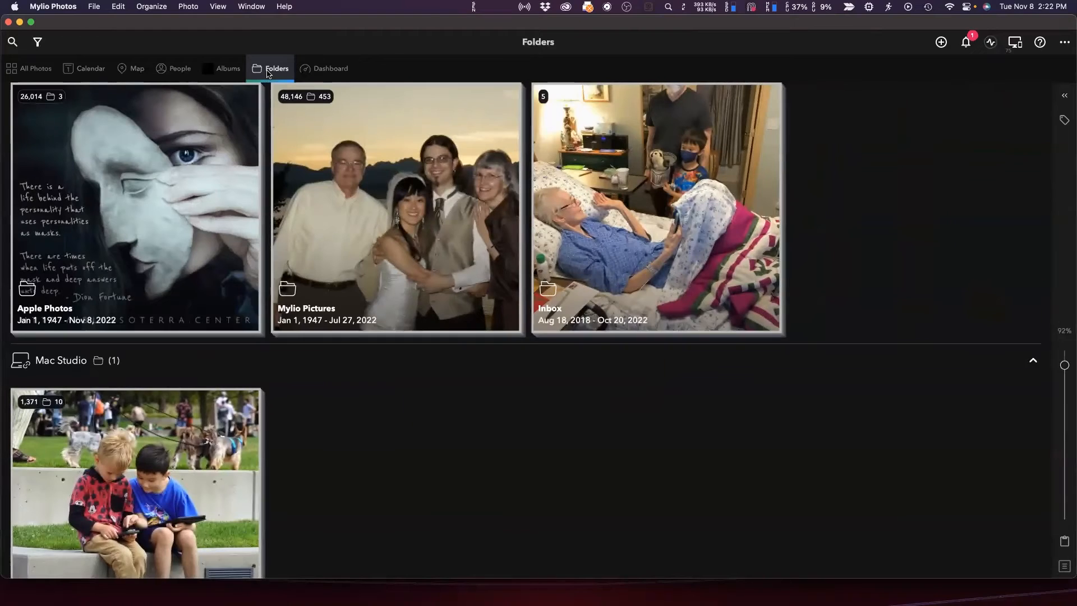
pyautogui.scroll(2, 550, 279)
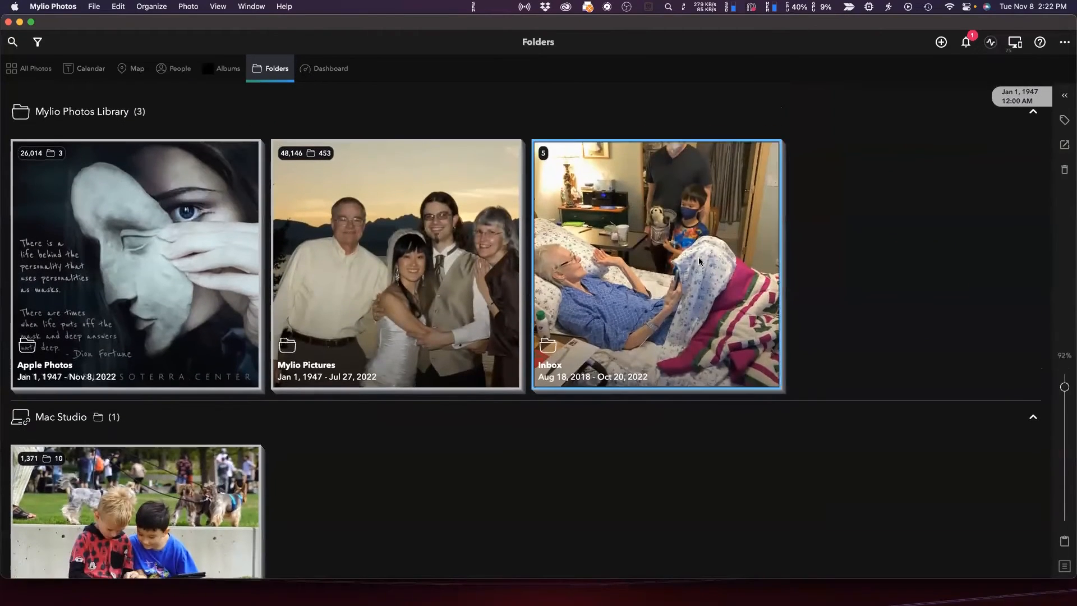
pyautogui.click(699, 257)
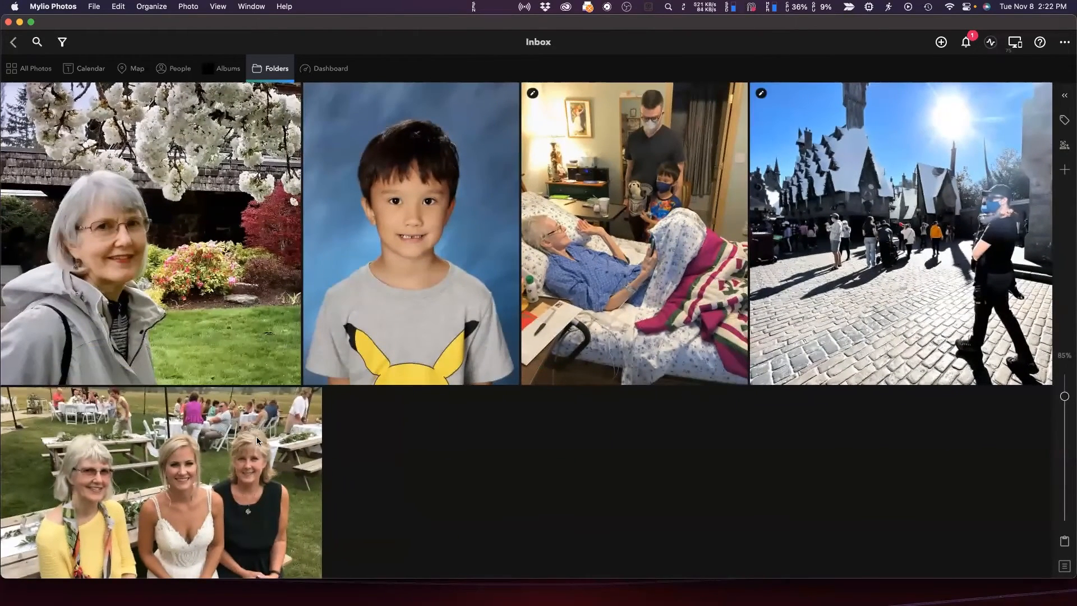
pyautogui.click(253, 444)
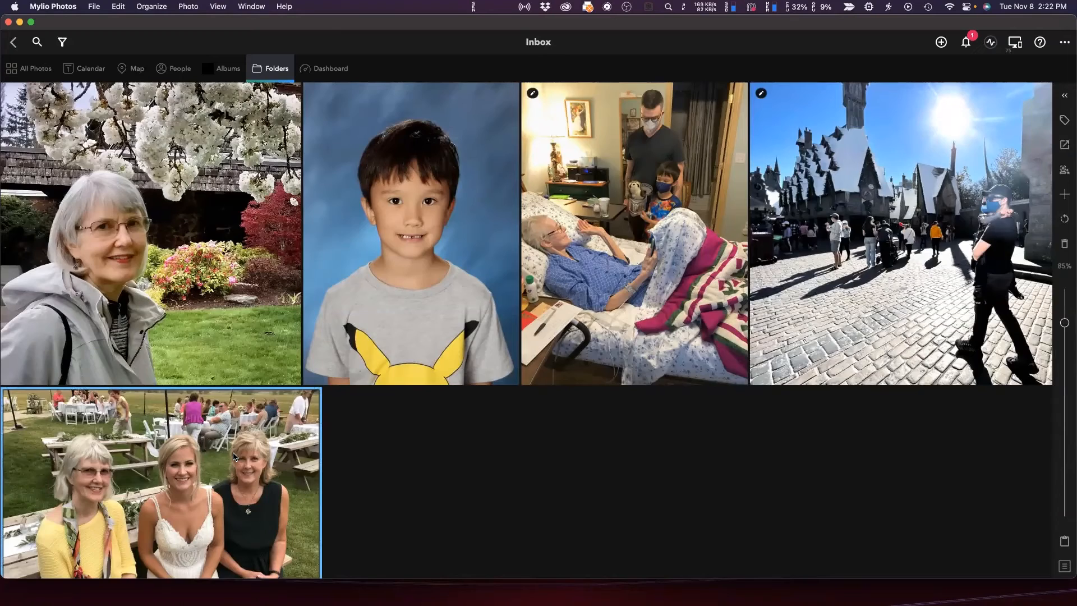
pyautogui.doubleClick(234, 456)
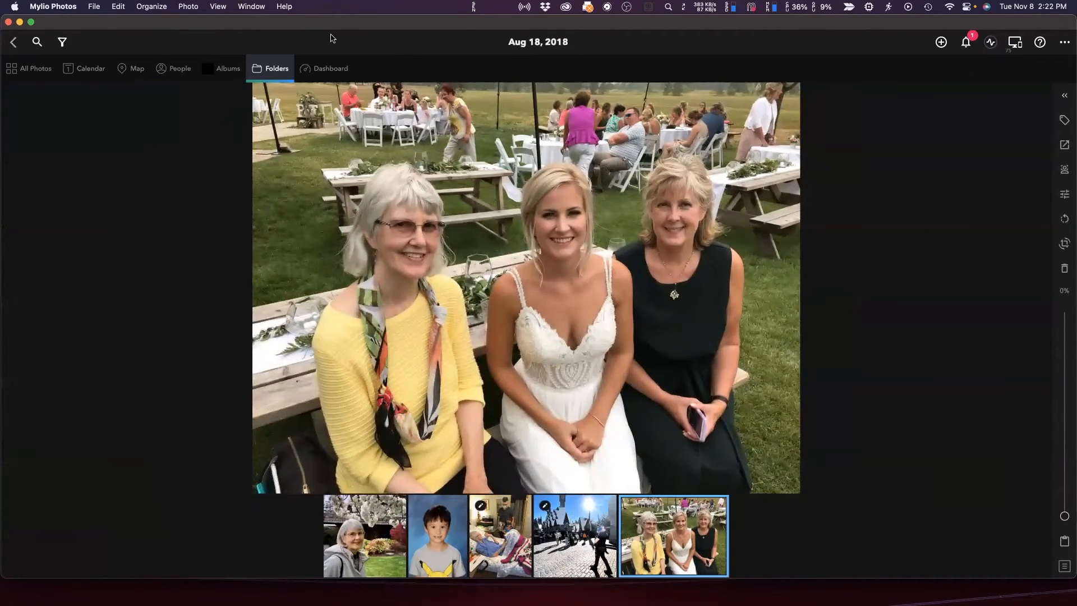
pyautogui.click(15, 43)
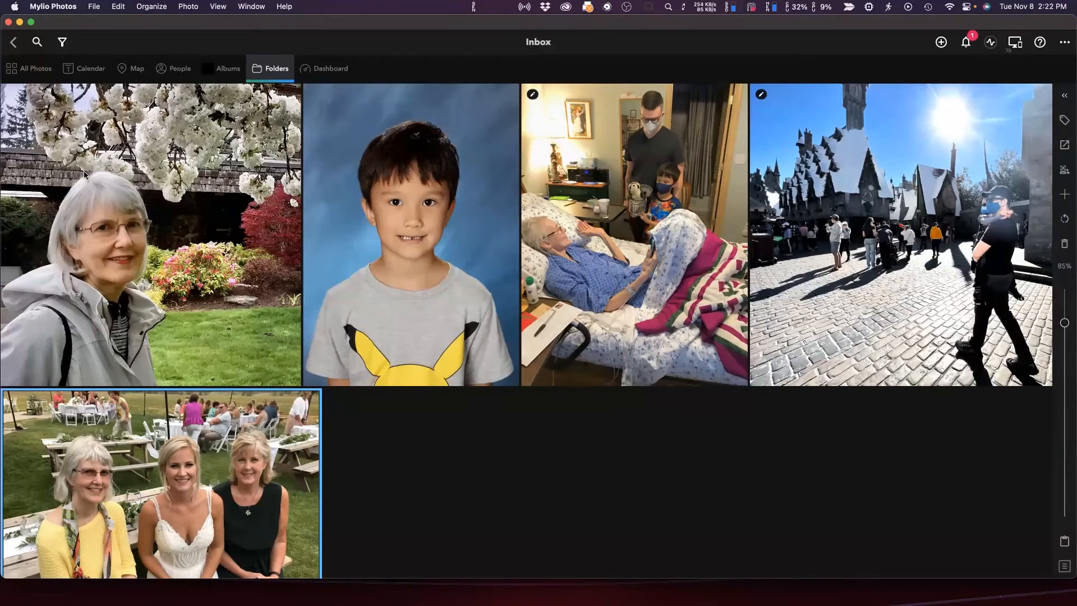
# Collect the Aug 18, 2018 bride photo and place it in the memorial slideshow album between the birthday cake and teacup pictures.
pyautogui.moveTo(194, 445); pyautogui.dragTo(251, 544)
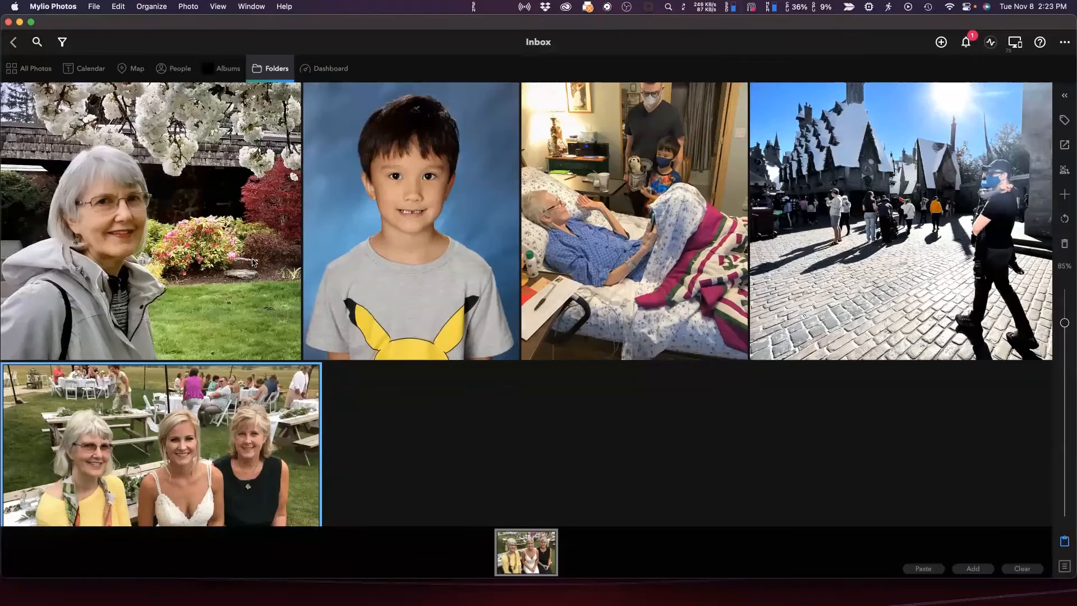
pyautogui.click(13, 43)
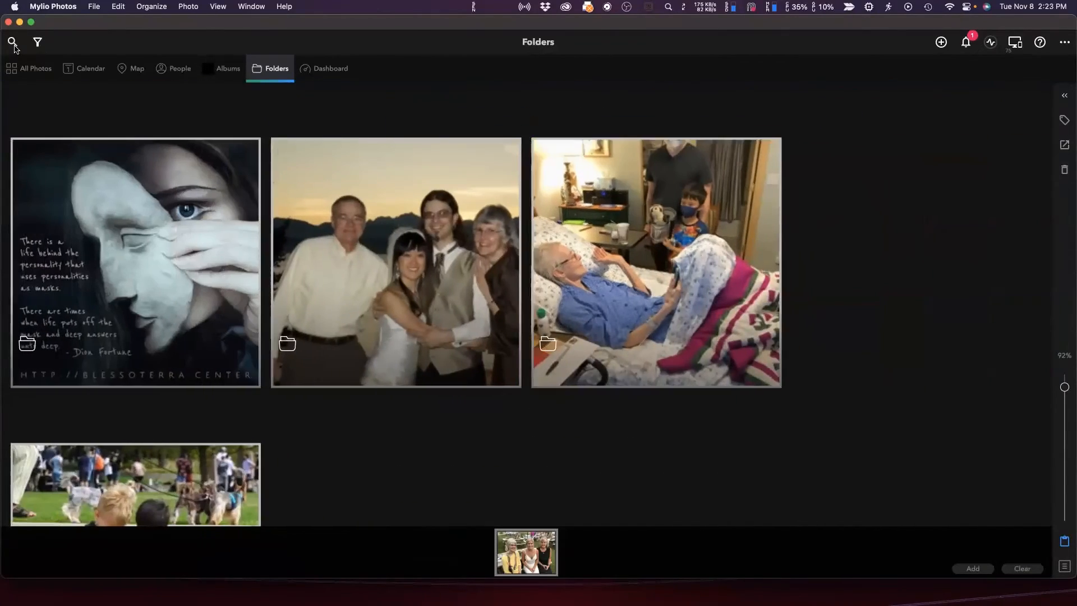
pyautogui.click(223, 69)
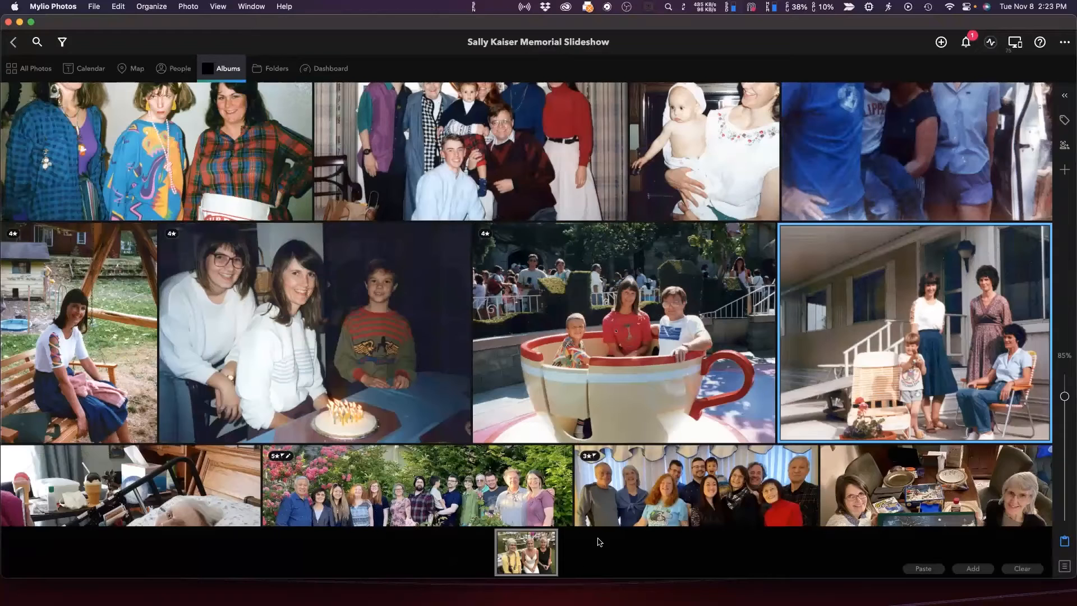
pyautogui.moveTo(522, 551); pyautogui.dragTo(571, 373)
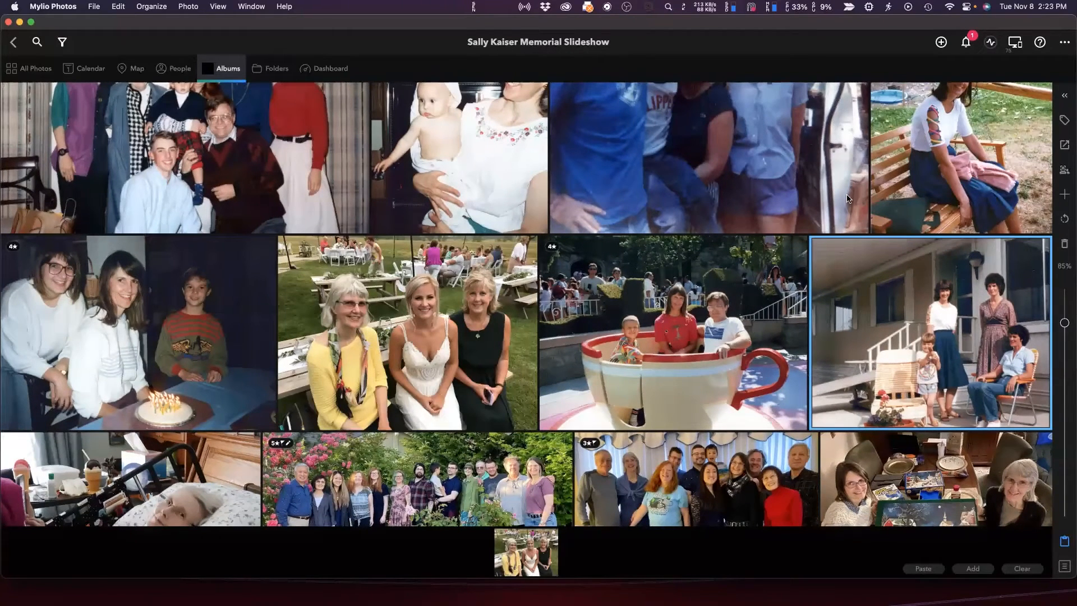
# Play the memorial album as a slideshow with the existing slideshow settings.
pyautogui.click(1064, 43)
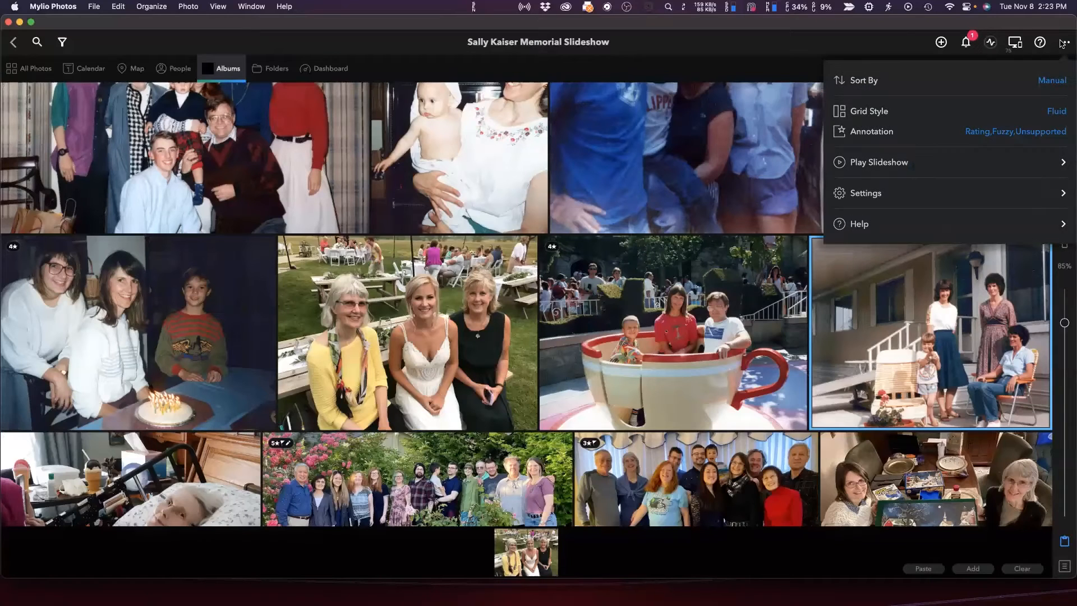
pyautogui.click(871, 164)
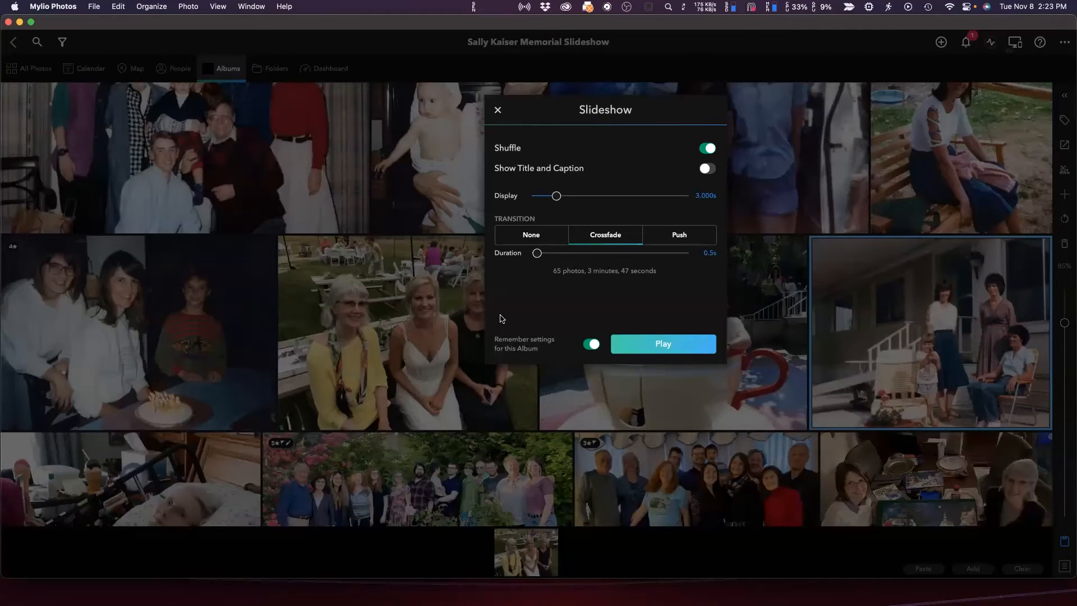
pyautogui.click(682, 348)
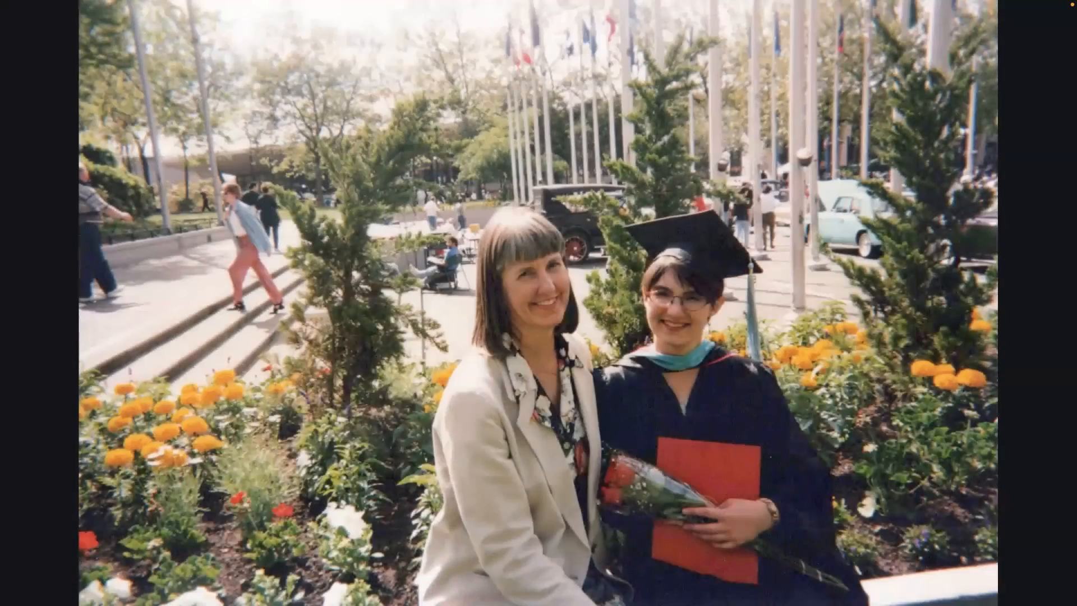
# Watch the memorial slideshow and look over the album's sorting, grid style, annotation and slideshow options.
pyautogui.moveTo(992, 364)
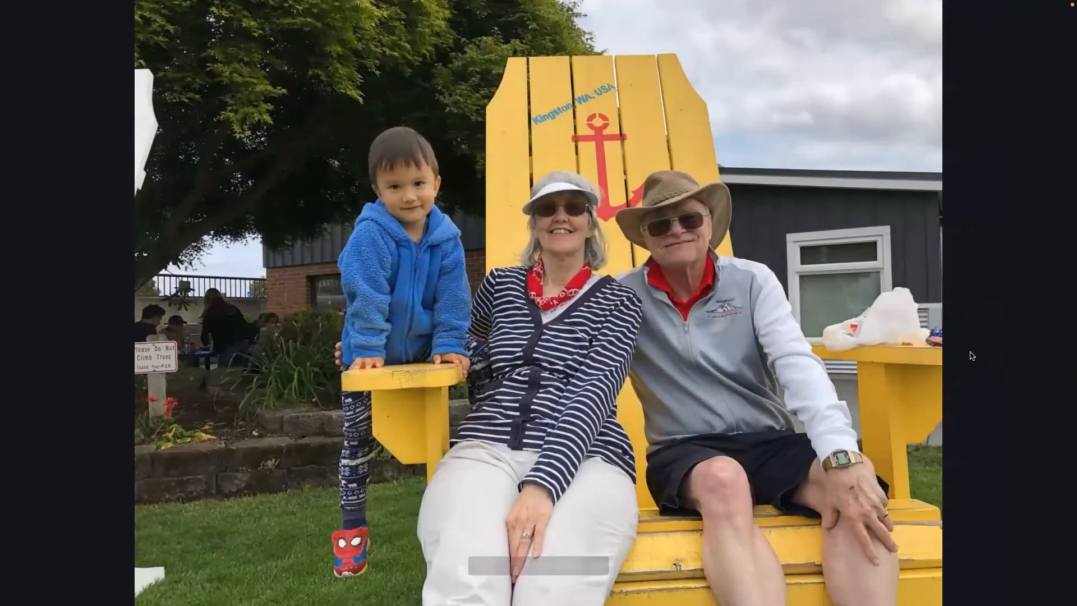
pyautogui.moveTo(879, 353)
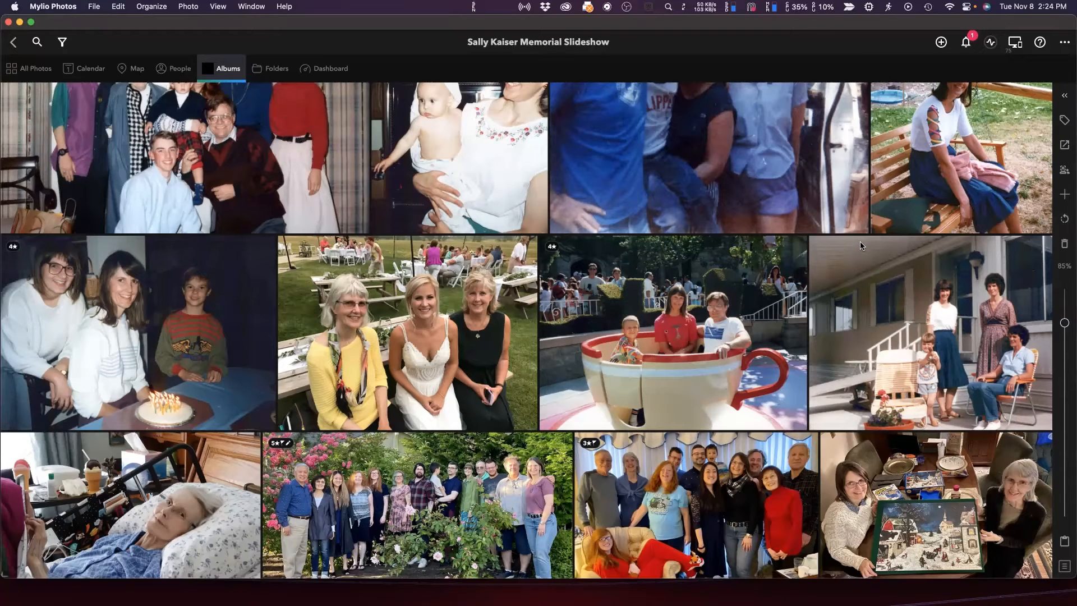
pyautogui.click(1066, 44)
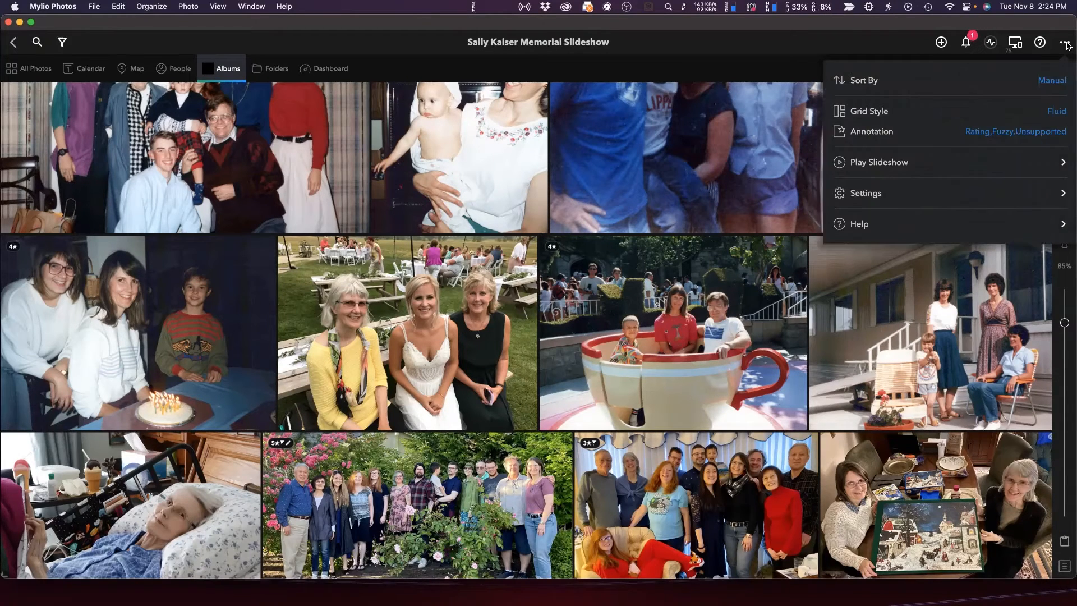
pyautogui.click(1066, 44)
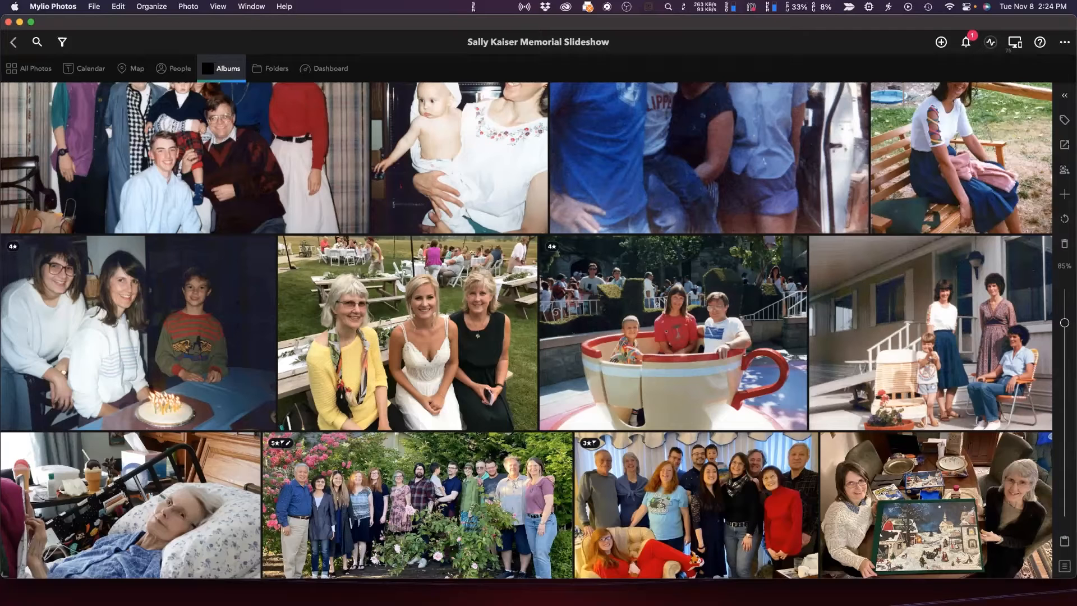
pyautogui.click(1062, 45)
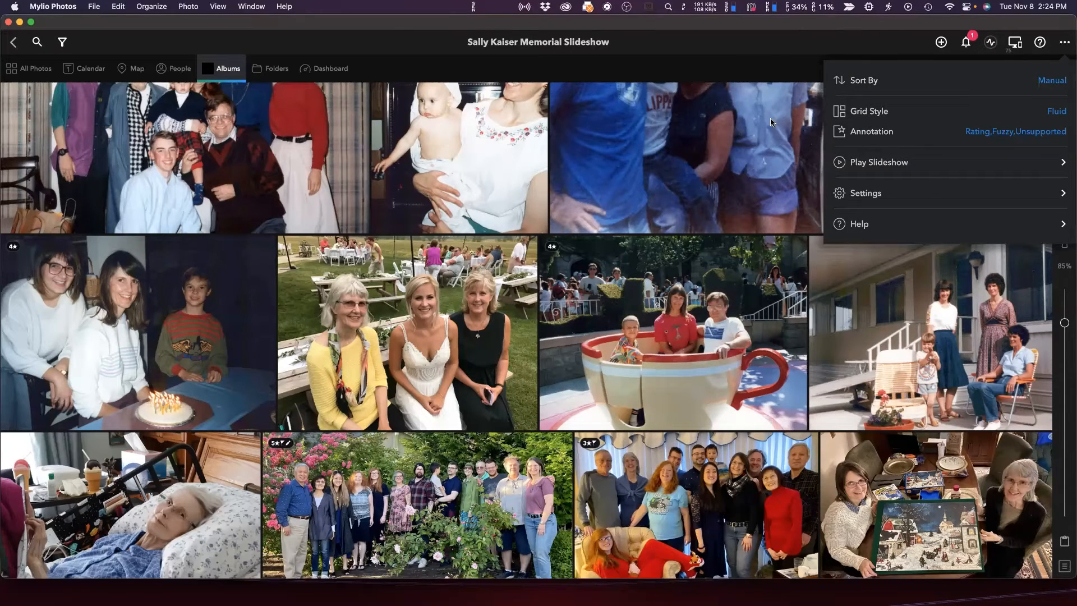
pyautogui.click(771, 62)
# Open the Export as Video settings from the album, examine the music file and resolution choices, and leave without exporting.
pyautogui.click(1064, 96)
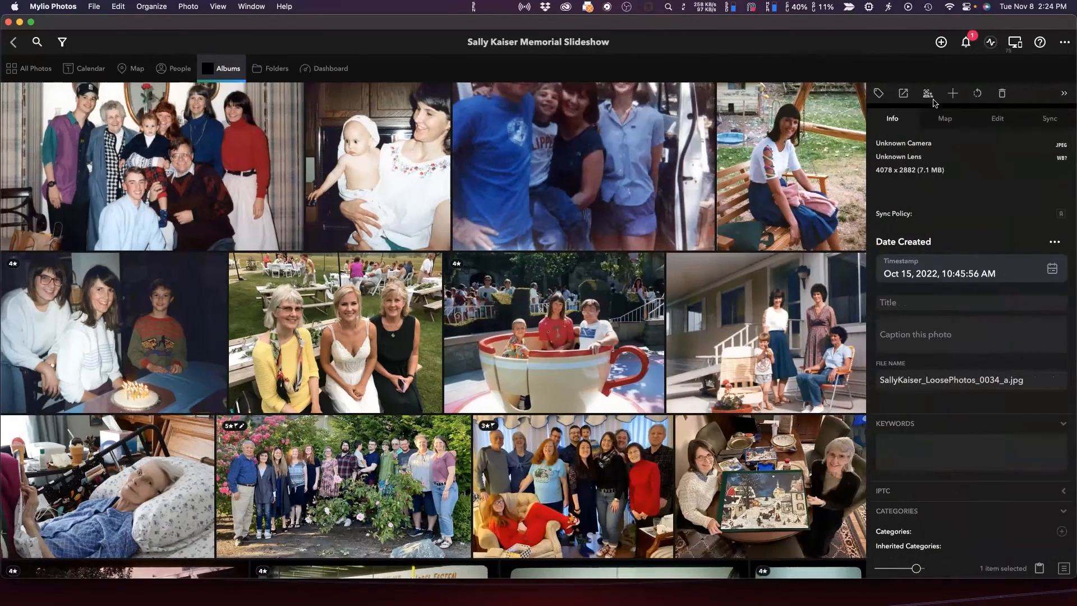
pyautogui.click(903, 94)
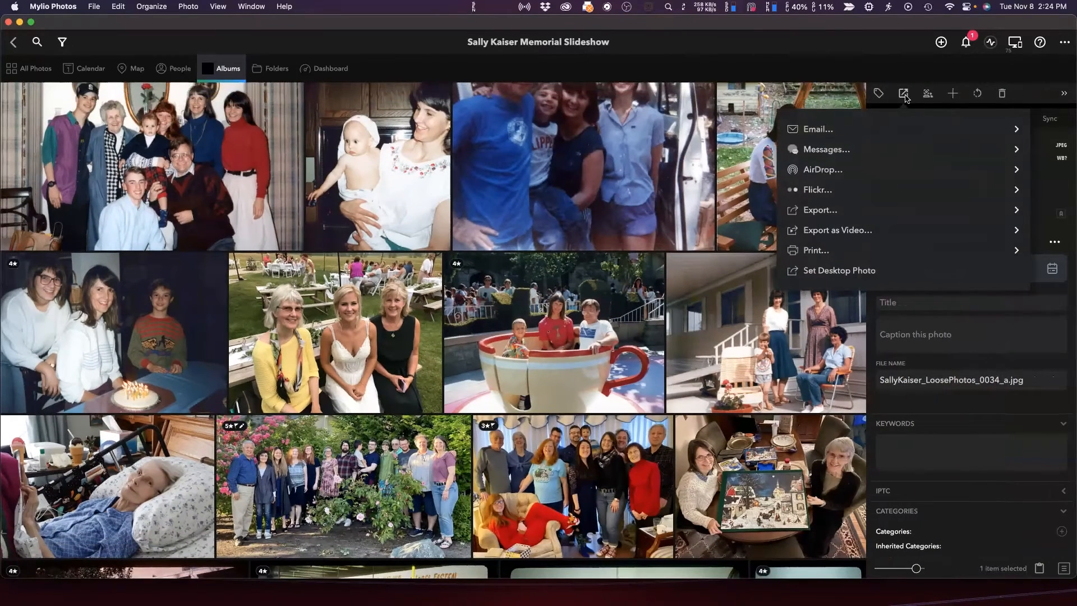
pyautogui.click(839, 231)
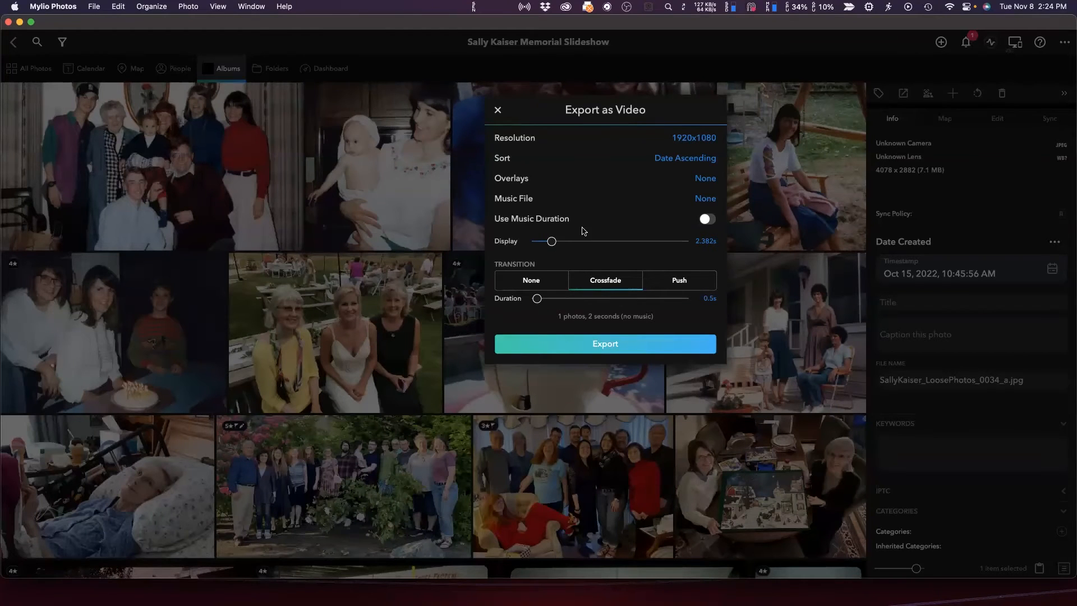
pyautogui.click(707, 199)
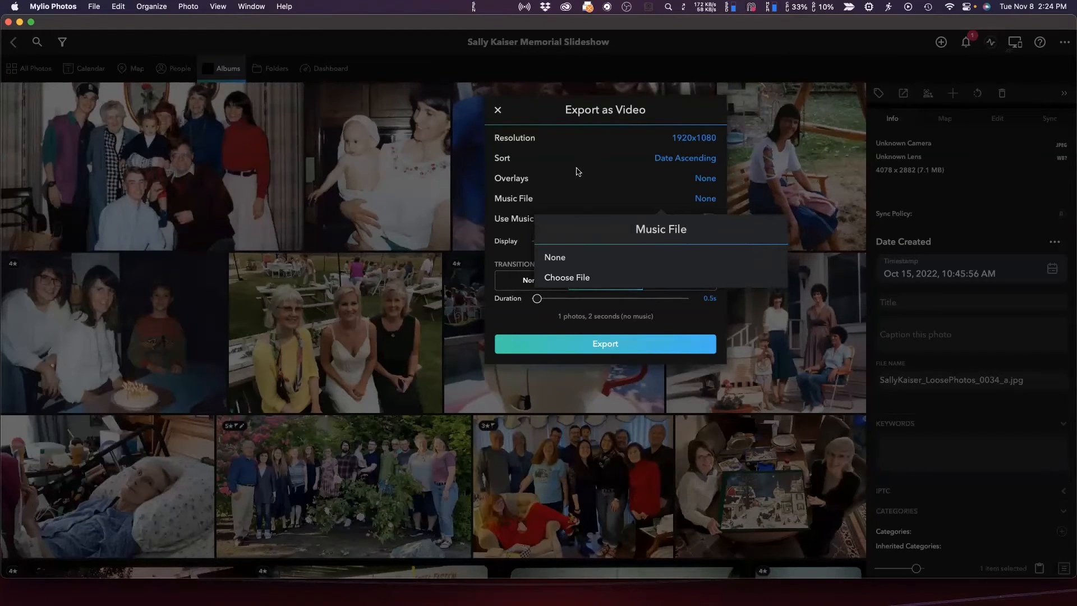
pyautogui.click(681, 107)
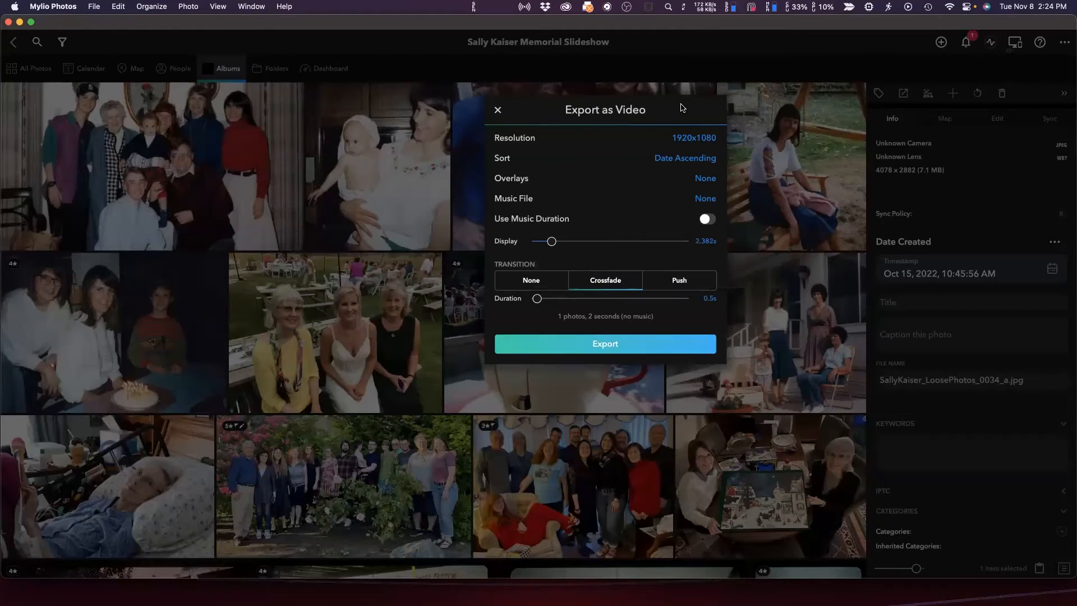
pyautogui.click(709, 139)
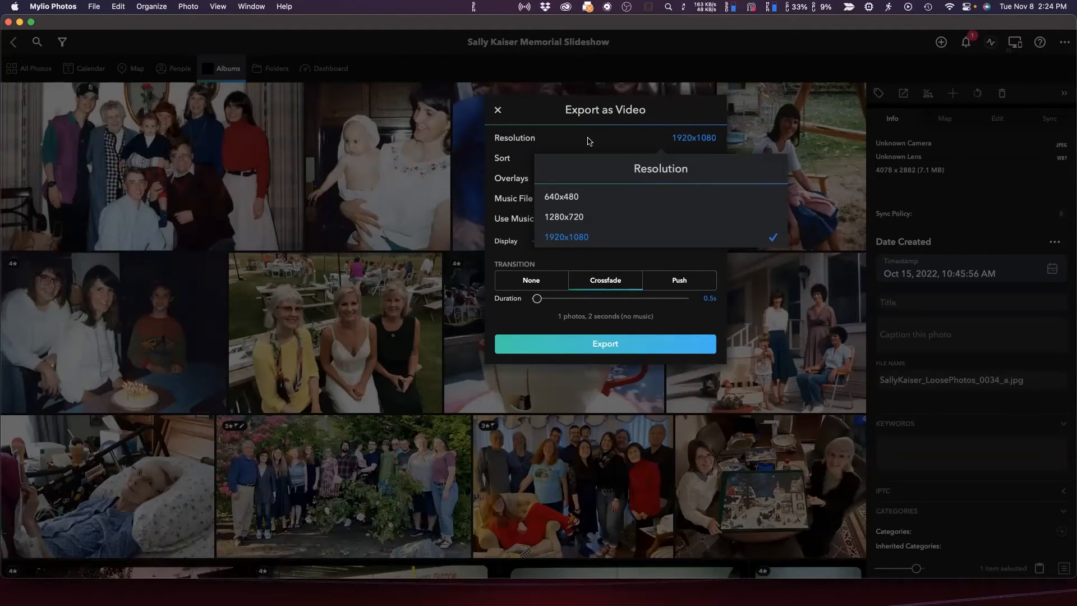
pyautogui.click(634, 137)
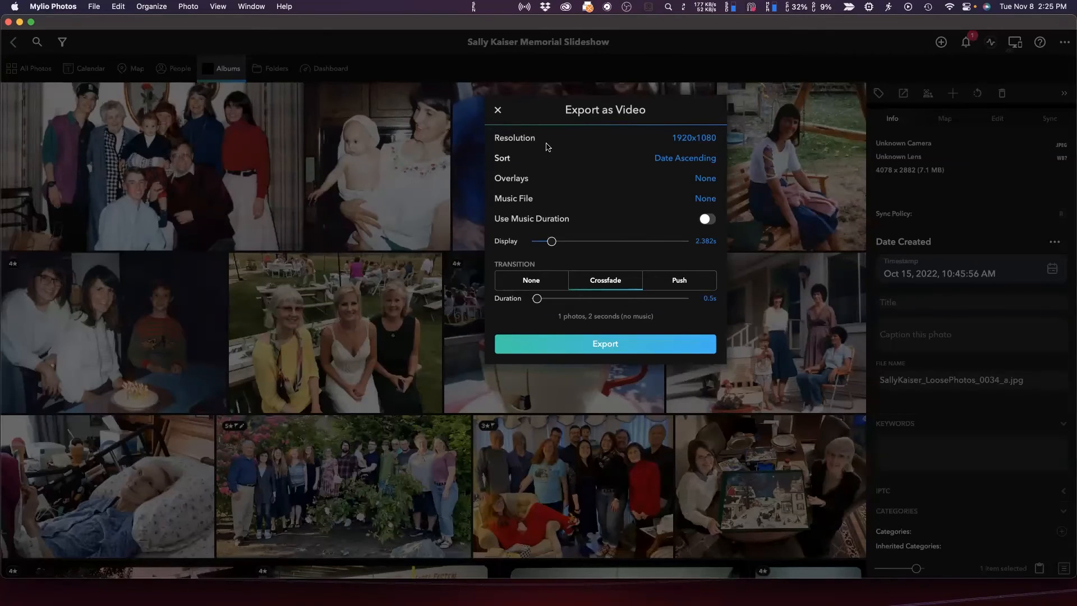
pyautogui.click(497, 110)
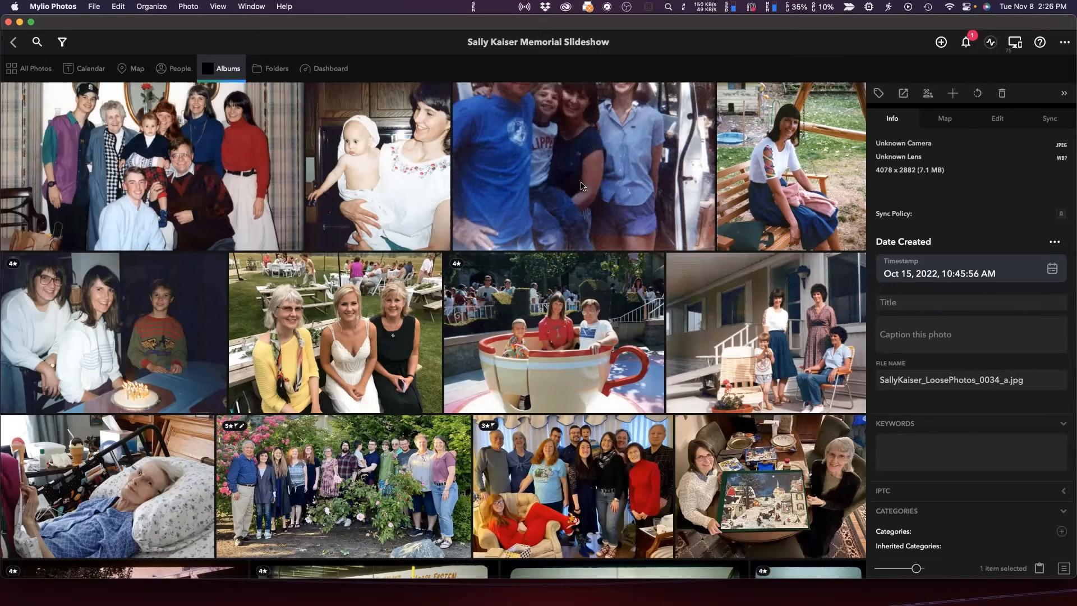
# Crop the photo of the four people beside the open van, trimming the van door side and the lower edge.
pyautogui.click(650, 166)
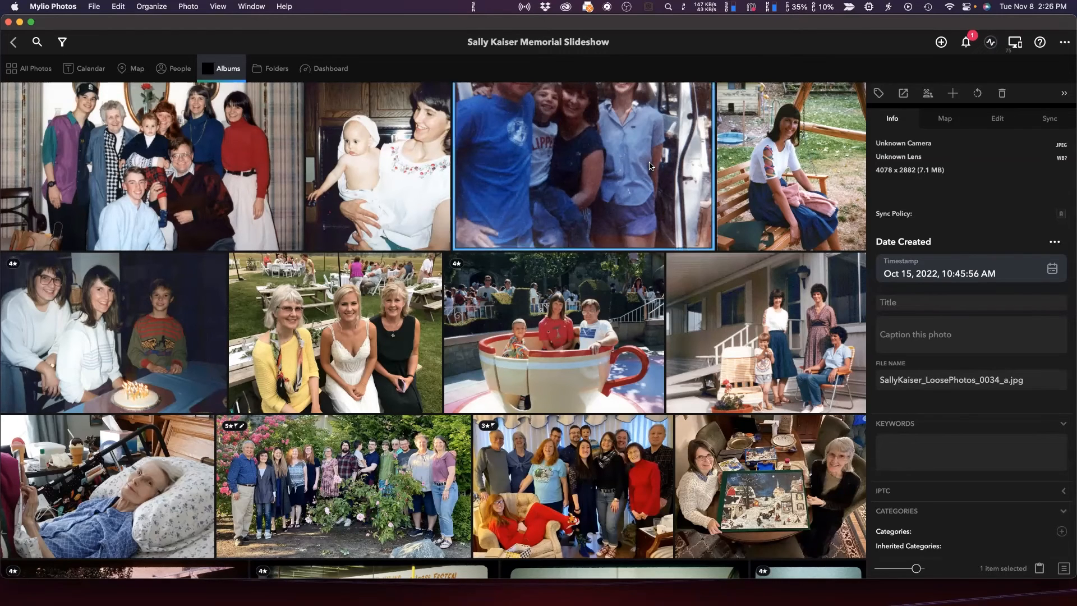
pyautogui.doubleClick(650, 166)
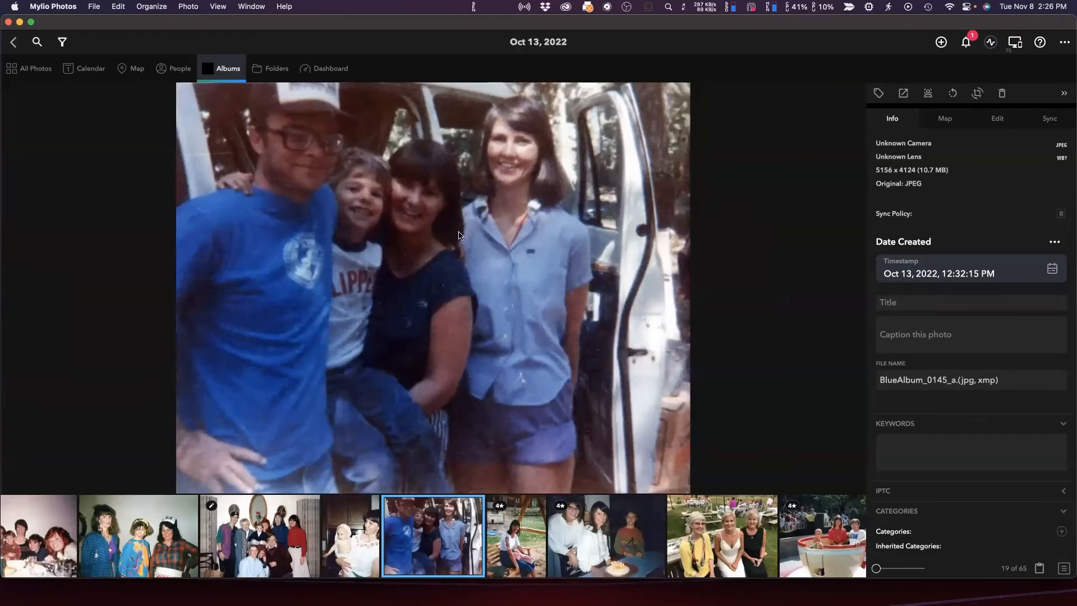
pyautogui.click(976, 93)
pyautogui.moveTo(826, 535); pyautogui.dragTo(739, 466)
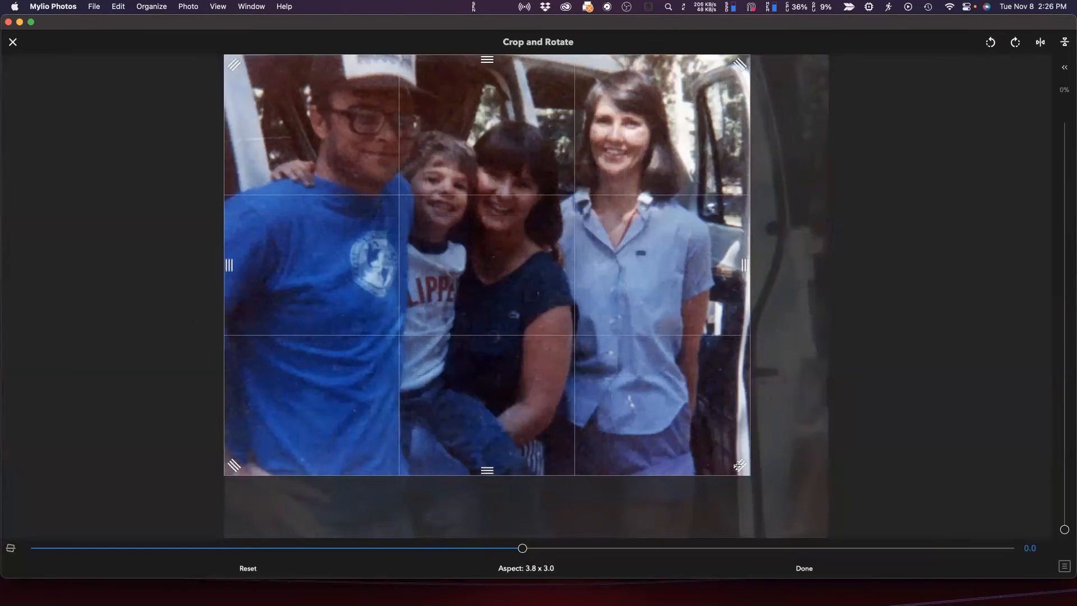
pyautogui.press('Return')
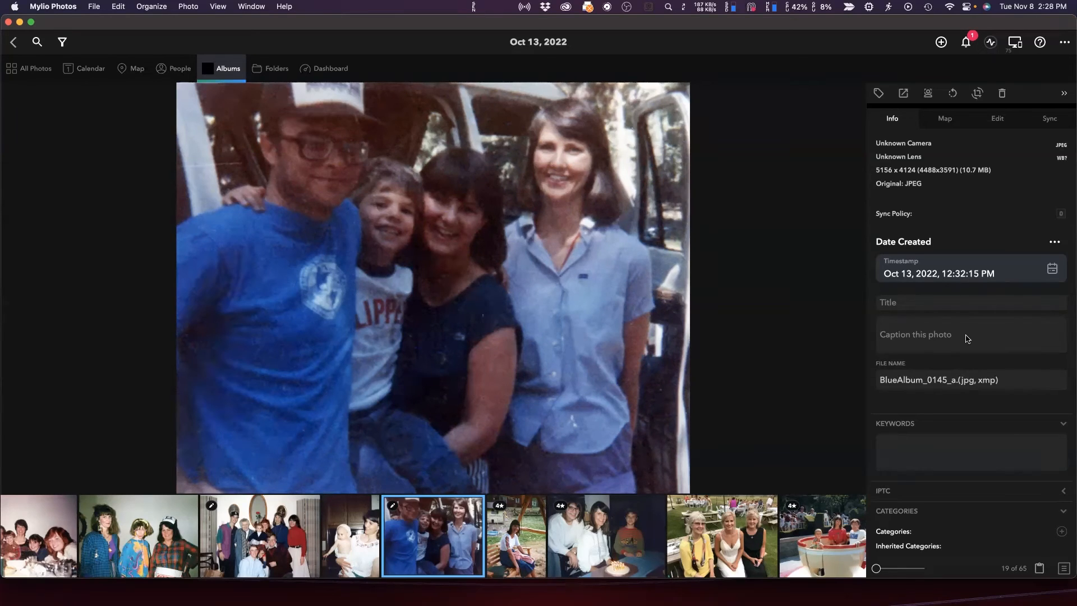
# Examine the sharing and export options and the caption and keywords fields of the cropped van photo.
pyautogui.click(910, 95)
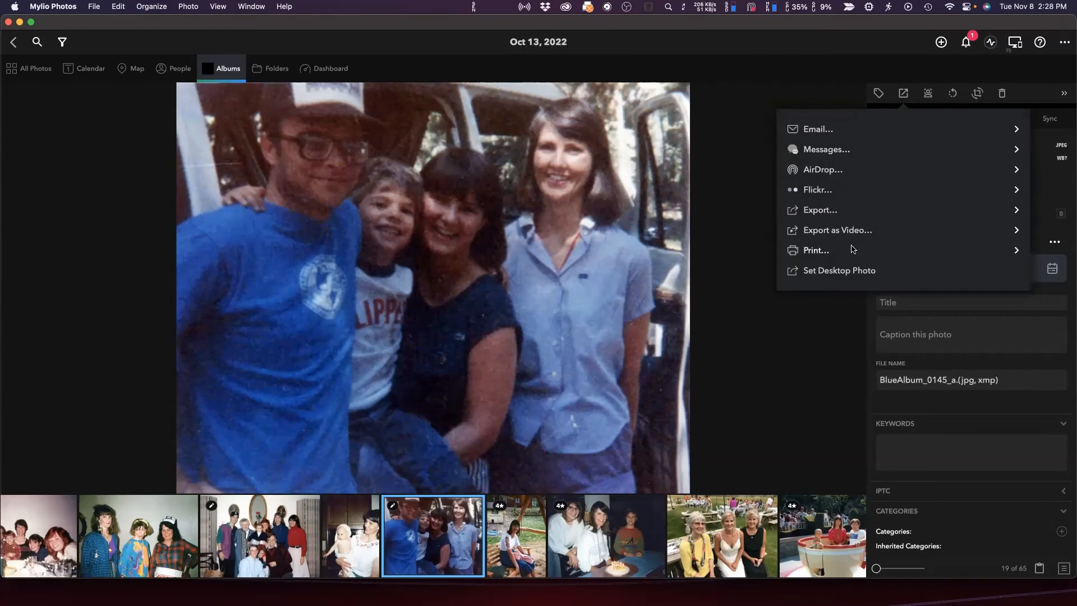
pyautogui.click(736, 385)
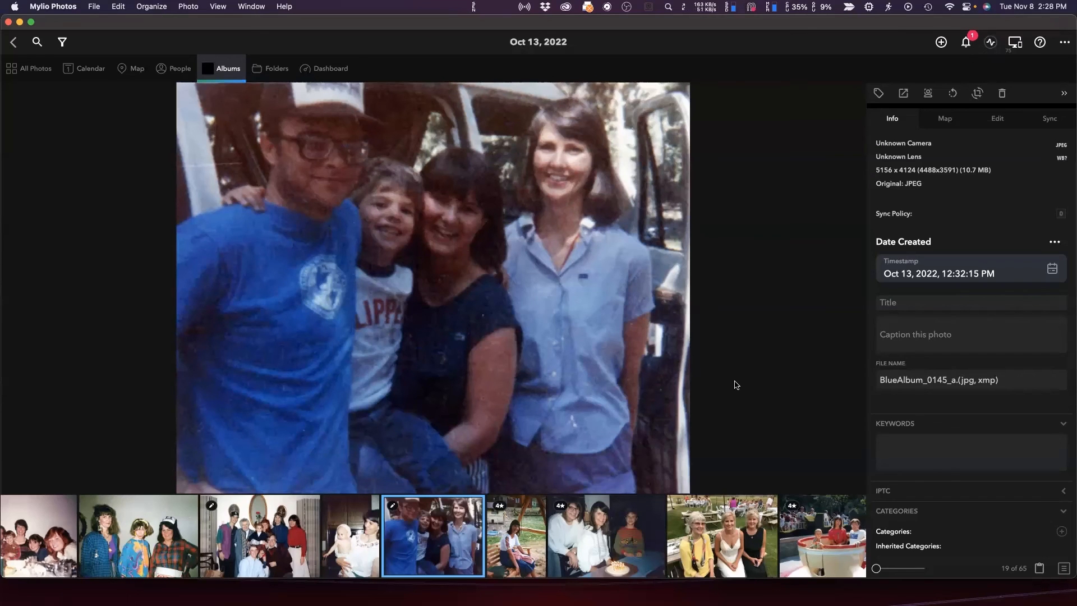
pyautogui.click(919, 337)
pyautogui.click(947, 445)
# Return to the memorial slideshow album and view the pictures around the cropped van photo.
pyautogui.click(13, 43)
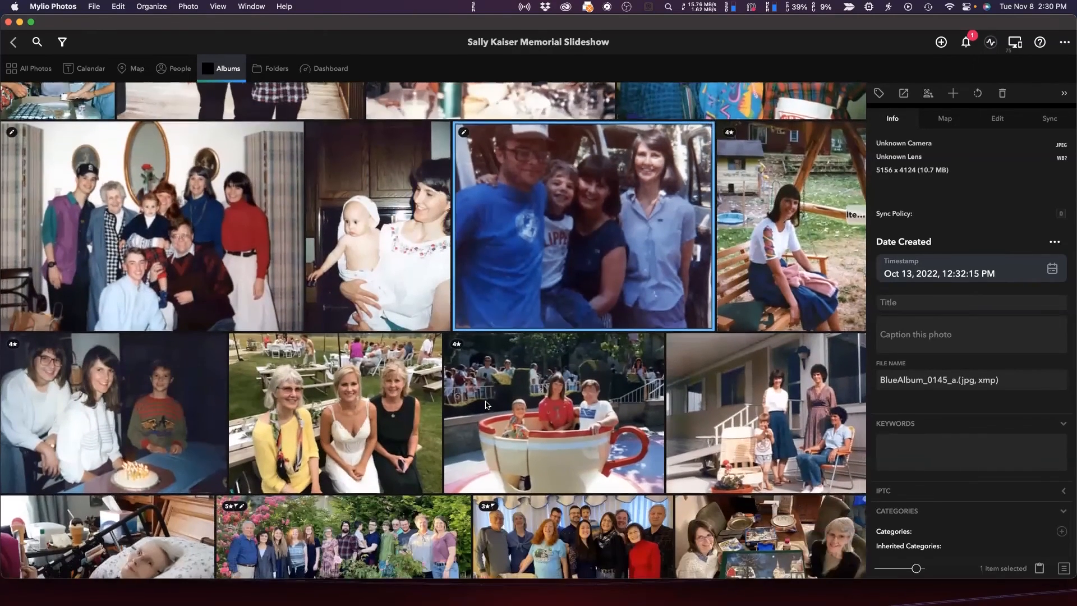
pyautogui.scroll(3, 486, 405)
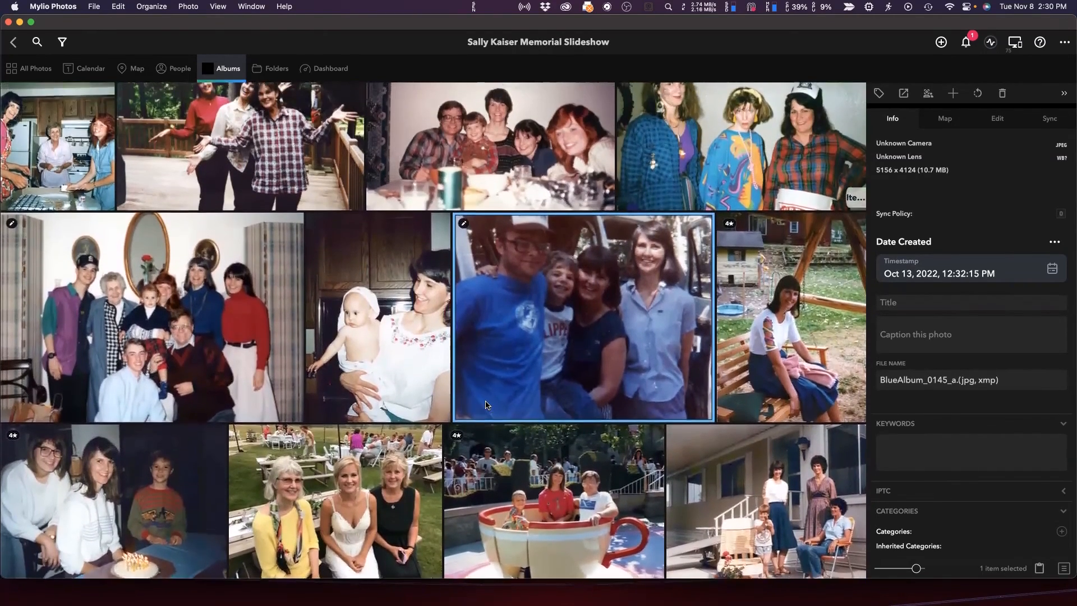
pyautogui.scroll(2, 486, 405)
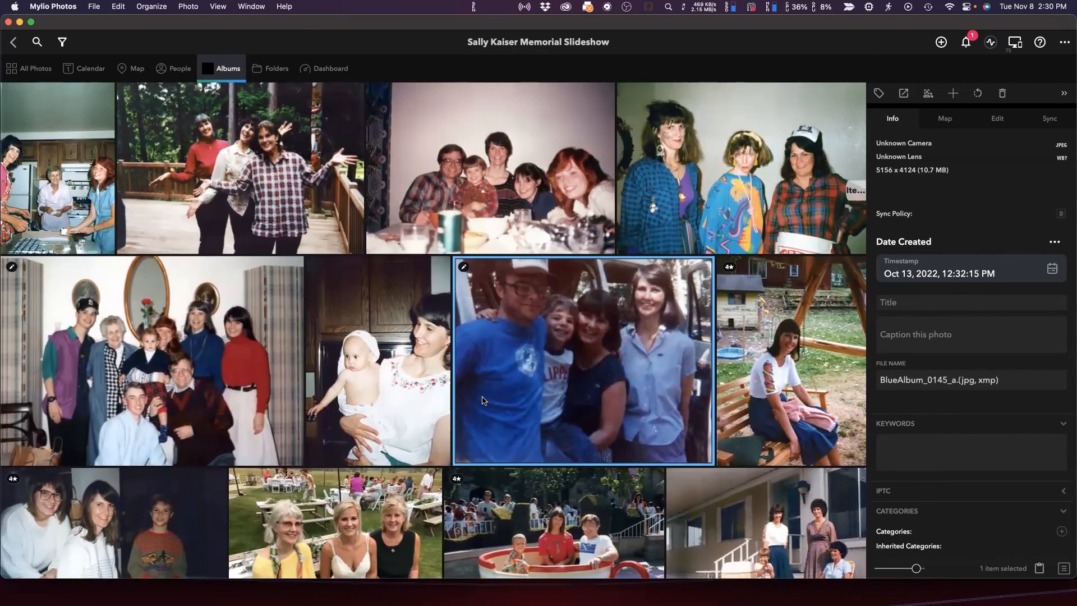